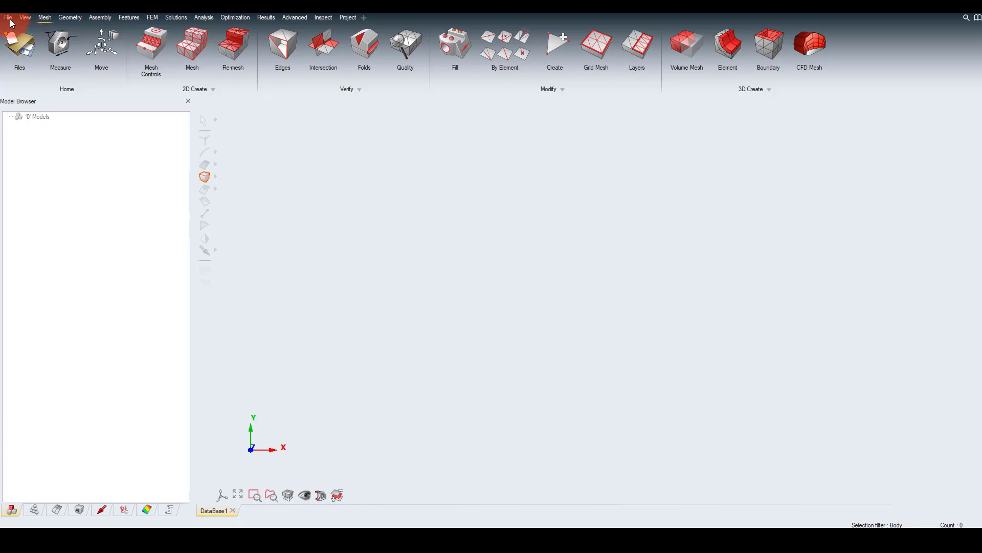
# Step: Open the recent file Tensile coupon.slb, reveal the body list's Property and Material columns, and select the TENSIONTEST body
pyautogui.click(8, 18)
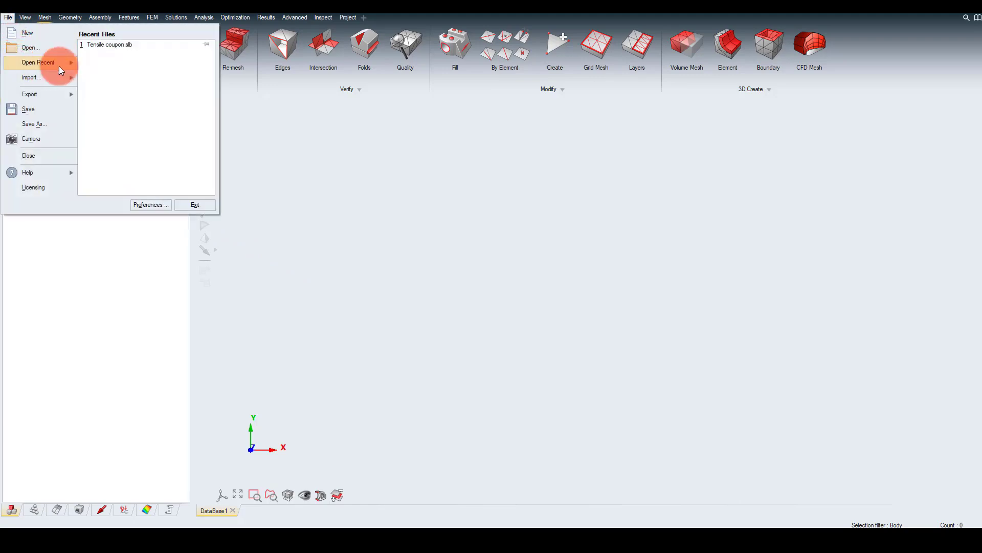
pyautogui.click(112, 44)
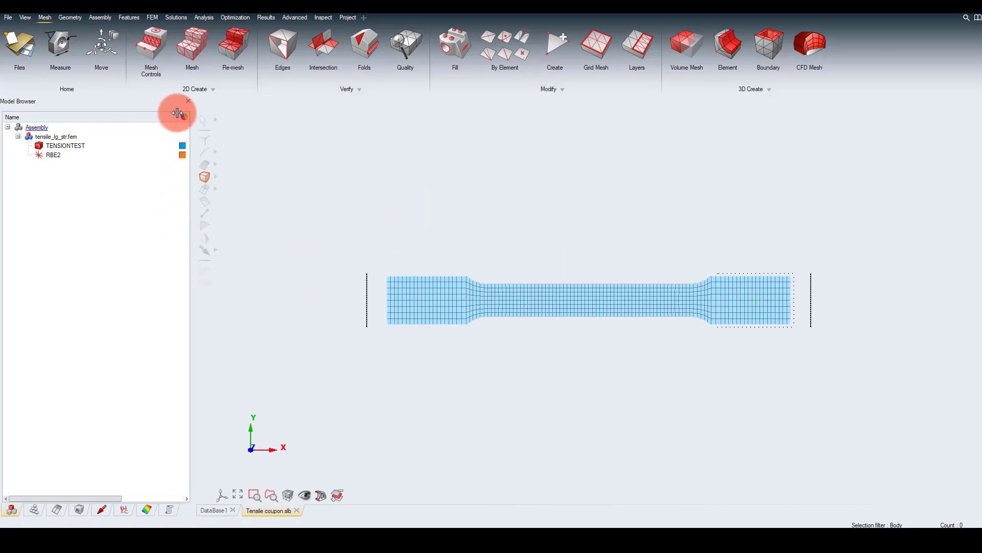
pyautogui.moveTo(160, 116); pyautogui.dragTo(99, 116)
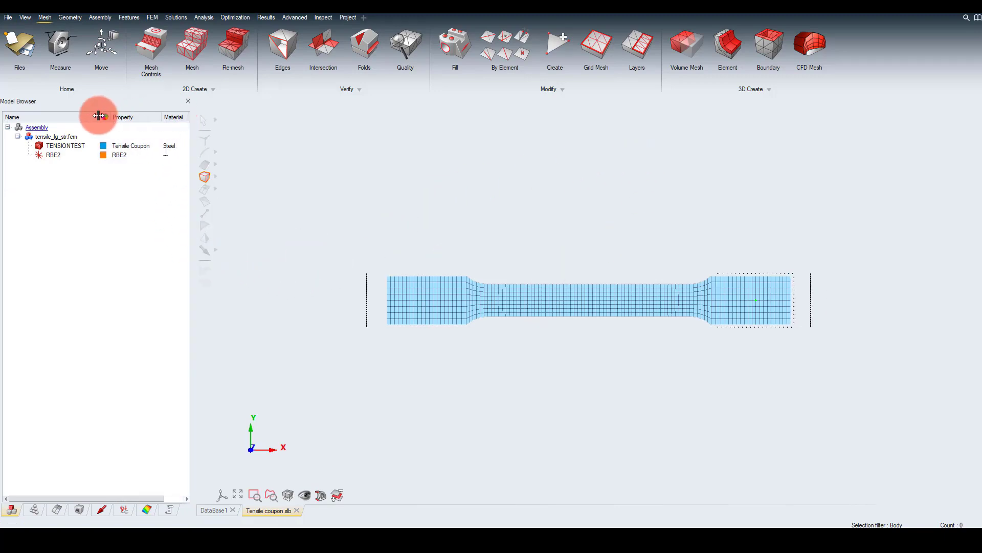
pyautogui.click(39, 146)
pyautogui.click(38, 146)
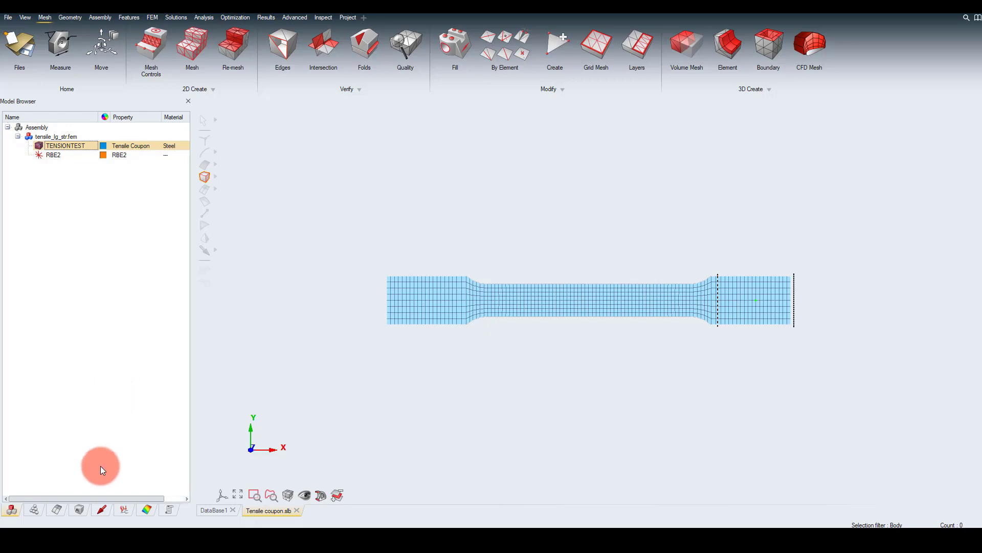
# Step: Start a new PlasticStrain-Stress table named "Plastic Straun Vs Stress"
pyautogui.click(75, 510)
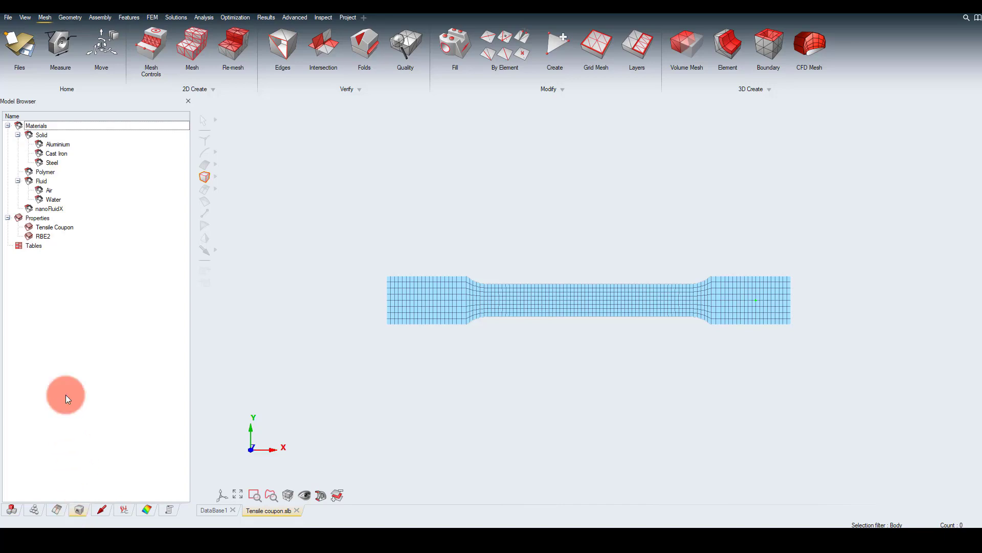
pyautogui.click(33, 244)
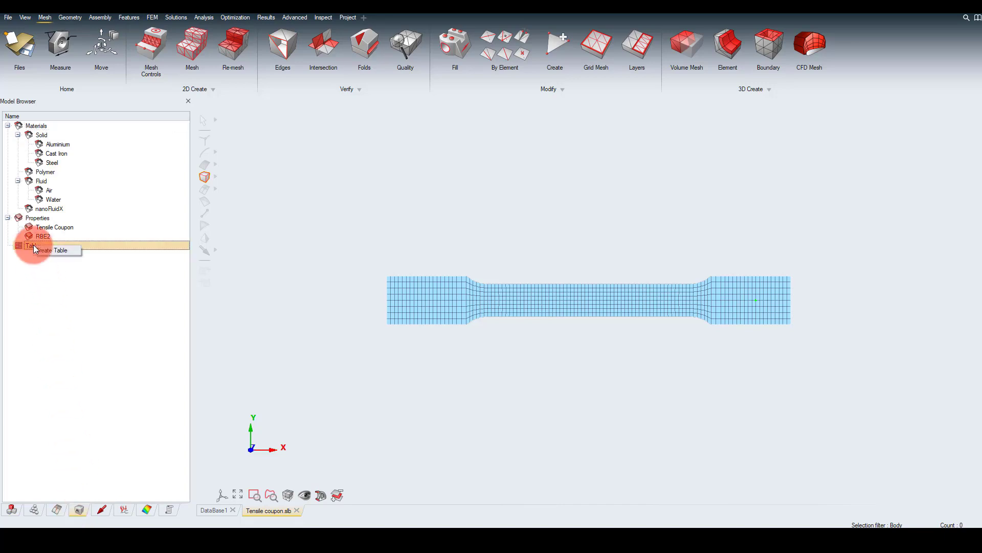
pyautogui.click(50, 251)
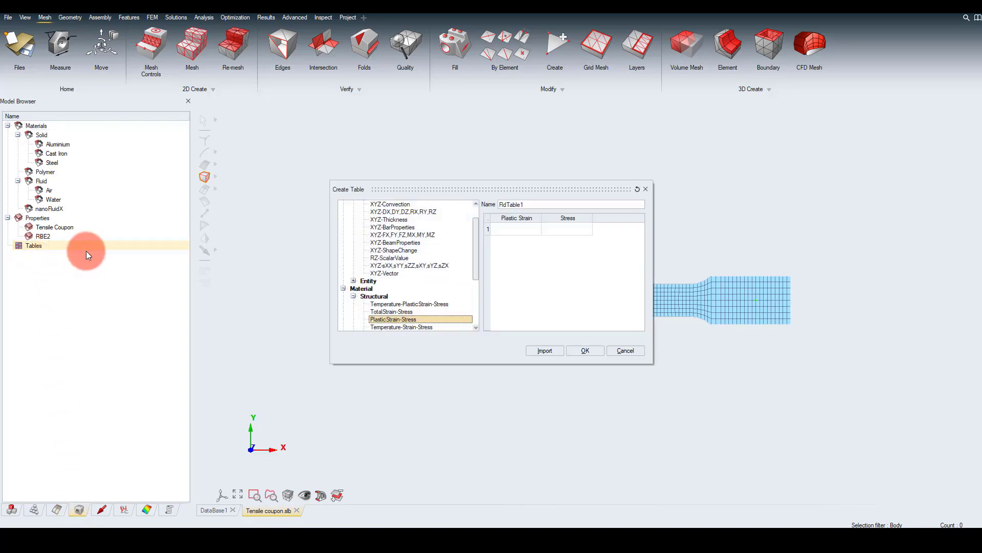
pyautogui.doubleClick(532, 204)
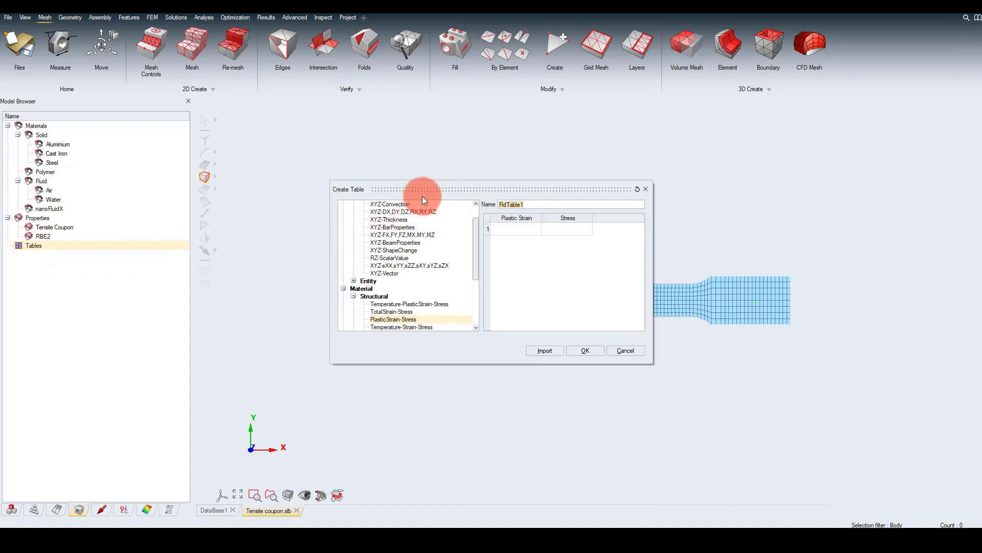
pyautogui.write('Plastic Straun Vs Stress')
# Step: Import the plasticity CSV file's data into the table and create the table
pyautogui.click(541, 350)
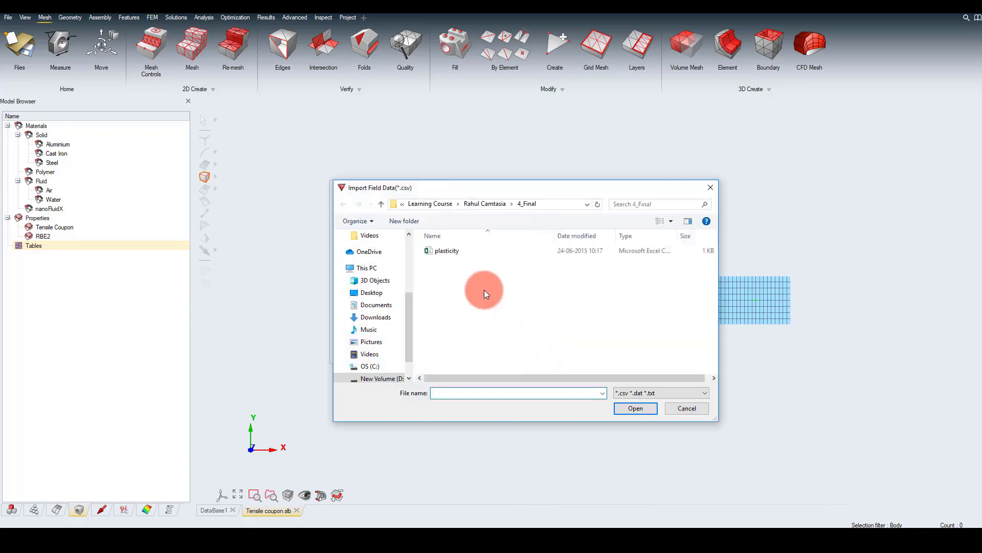
pyautogui.doubleClick(453, 251)
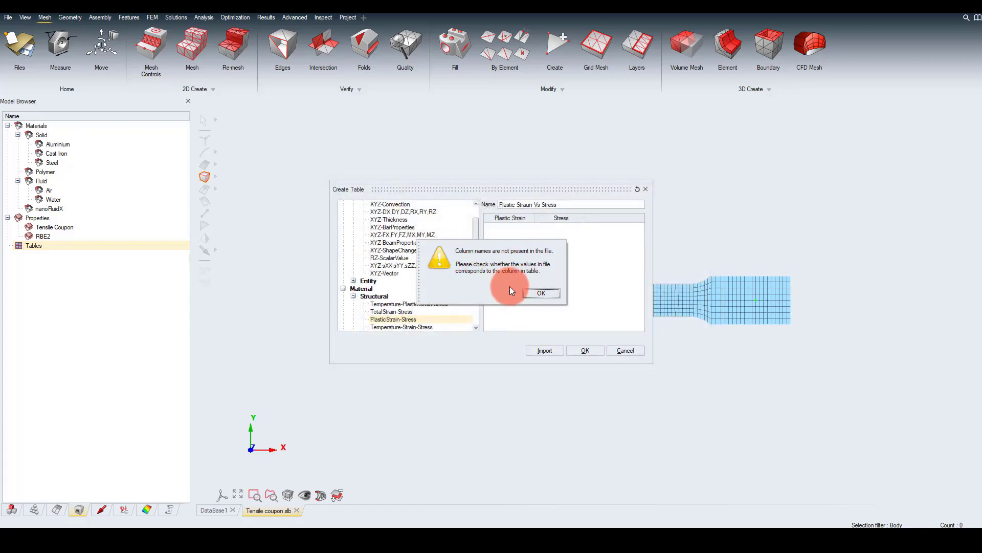
pyautogui.click(540, 294)
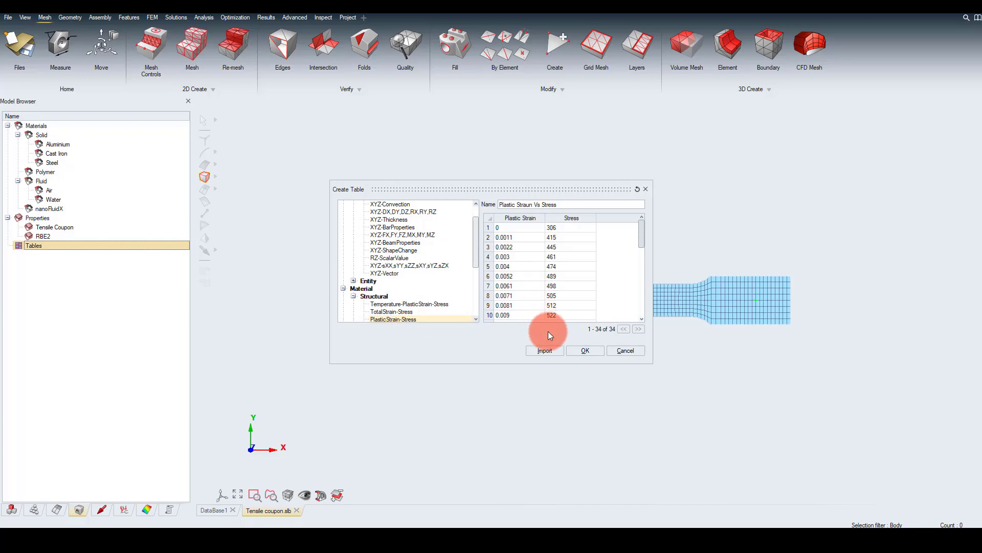
pyautogui.click(581, 350)
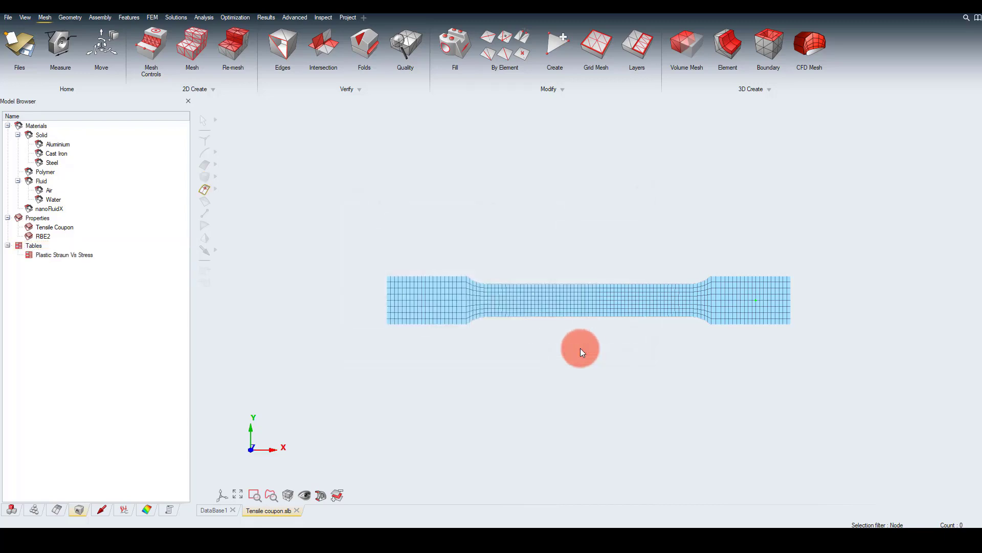
# Step: Assign the "Plastic Straun Vs Stress" table as the Steel material's yield stress-strain table and overwrite the existing material assignment
pyautogui.doubleClick(54, 163)
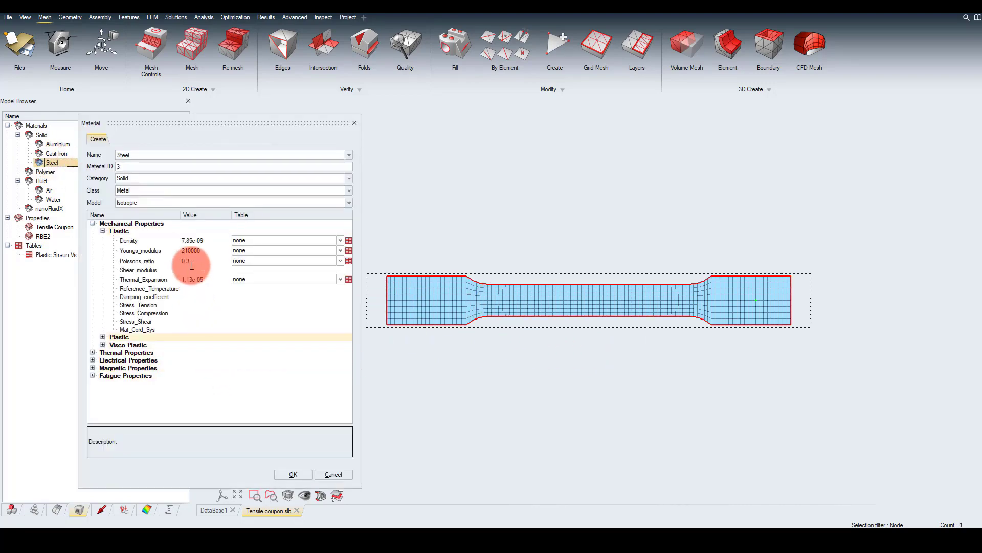
pyautogui.click(103, 336)
pyautogui.click(255, 347)
pyautogui.click(333, 347)
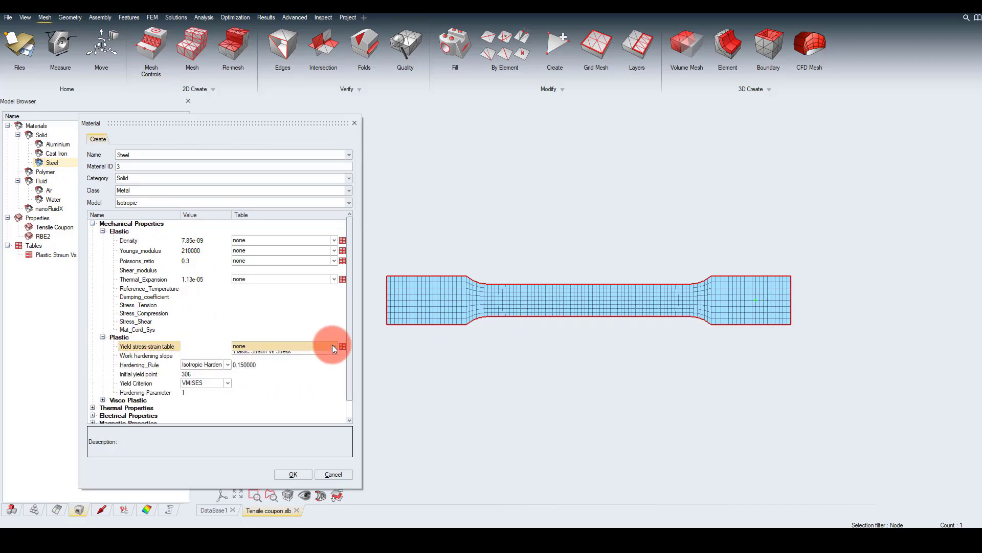
pyautogui.click(280, 362)
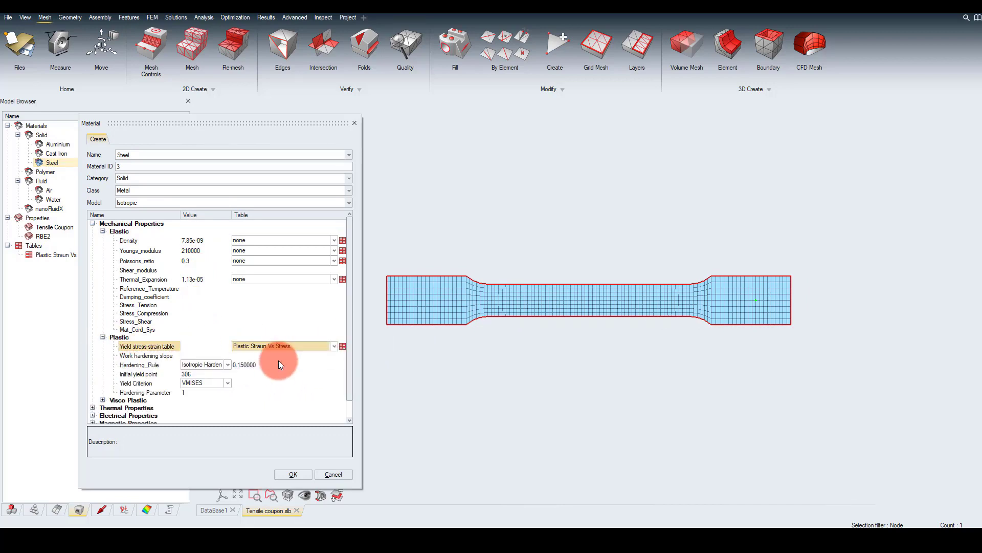
pyautogui.click(277, 421)
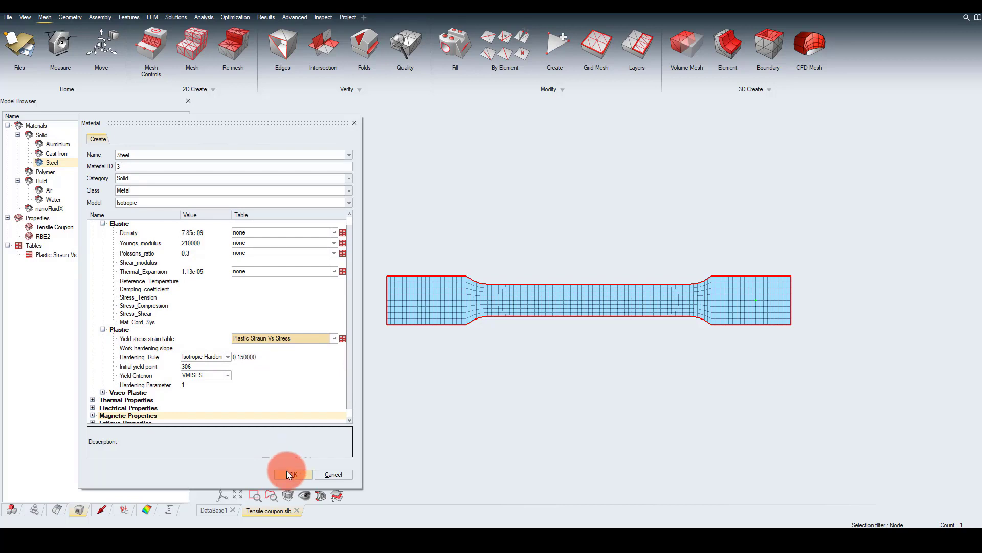
pyautogui.click(289, 474)
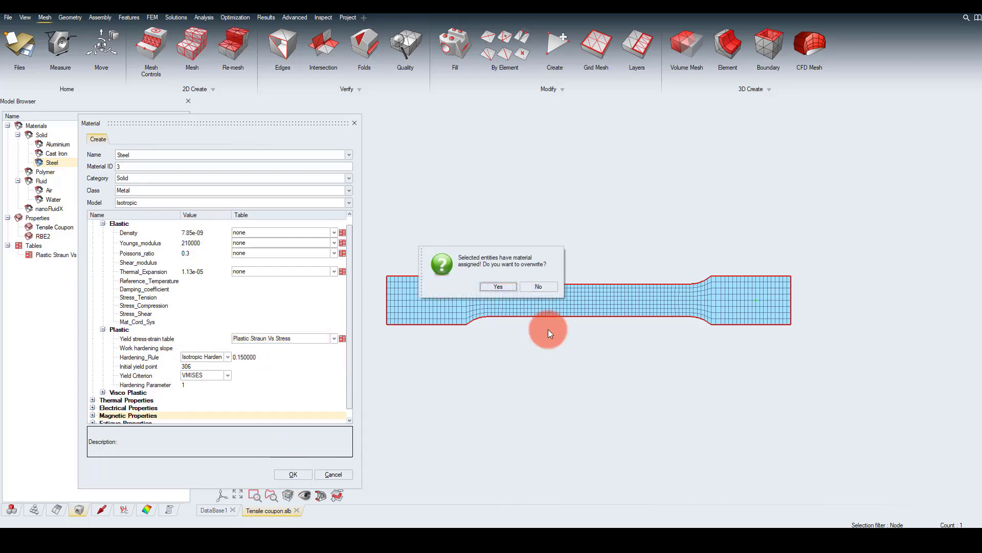
pyautogui.click(506, 286)
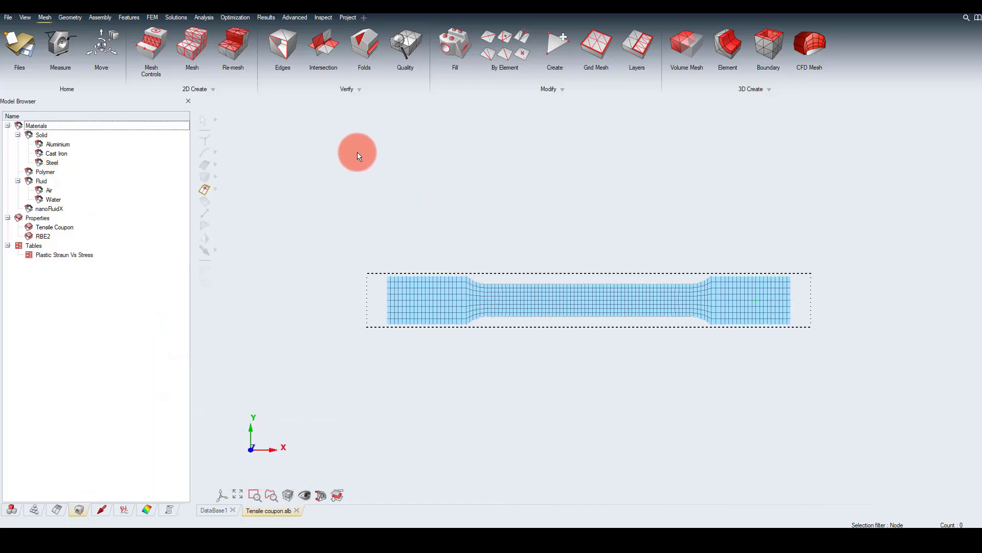
# Step: Create a structural OptiStruct solution named NLSTAT of type Non Linear Static, including the TENSIONTEST and RBE2 bodies
pyautogui.click(175, 19)
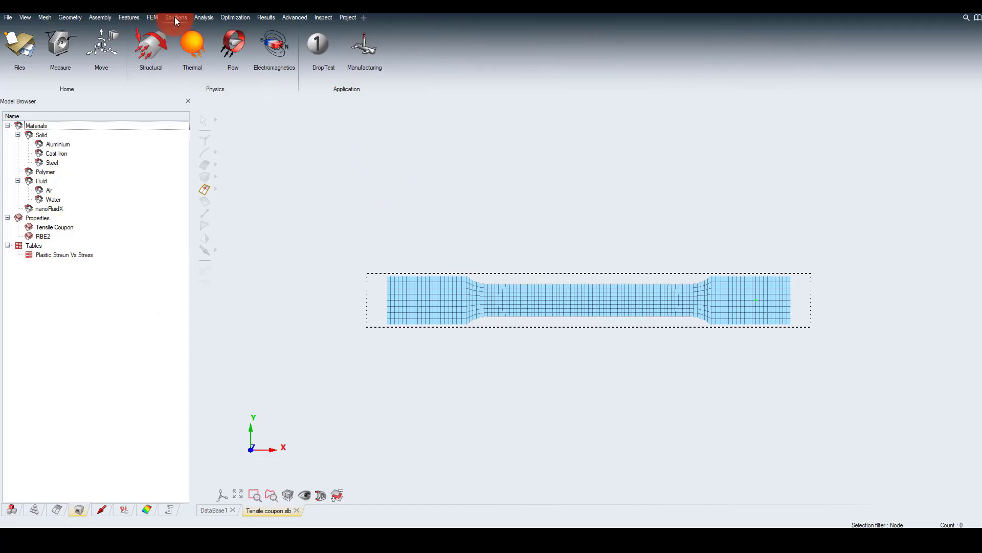
pyautogui.click(155, 44)
pyautogui.click(173, 139)
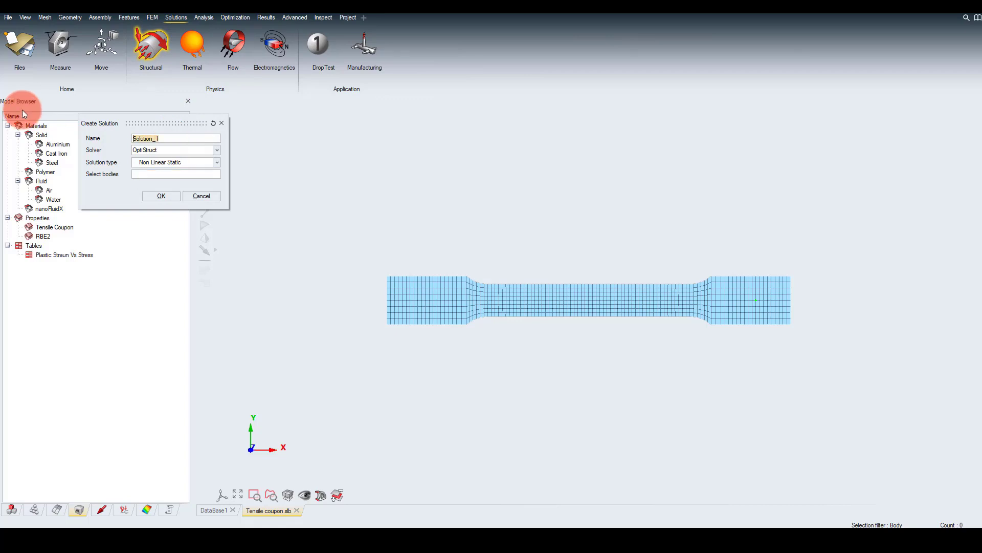
pyautogui.write('NLSTAT')
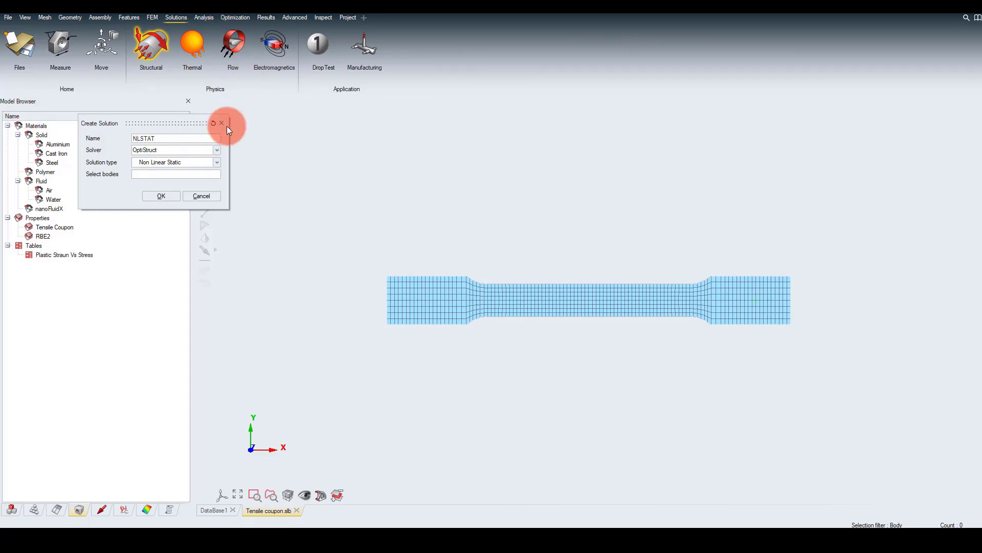
pyautogui.click(216, 159)
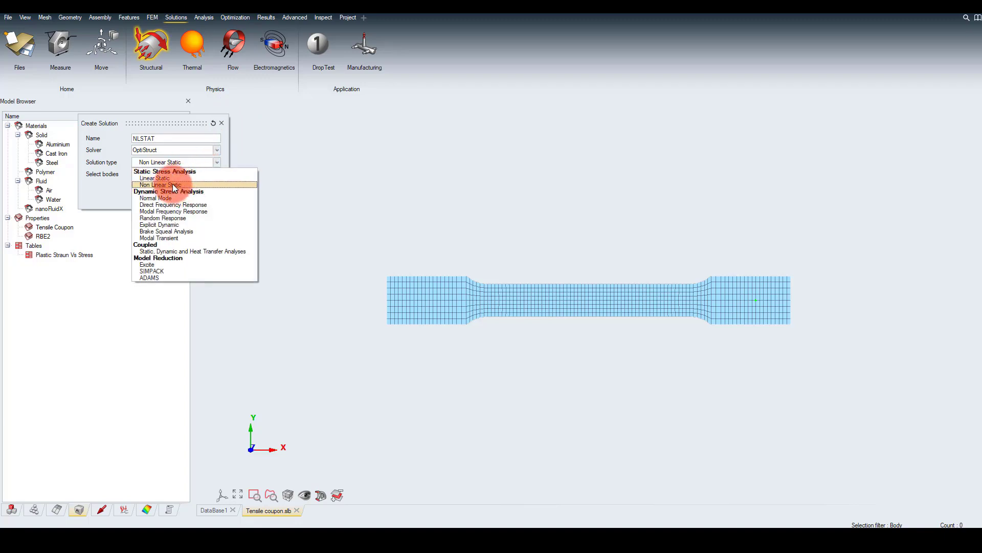
pyautogui.click(173, 183)
pyautogui.click(157, 173)
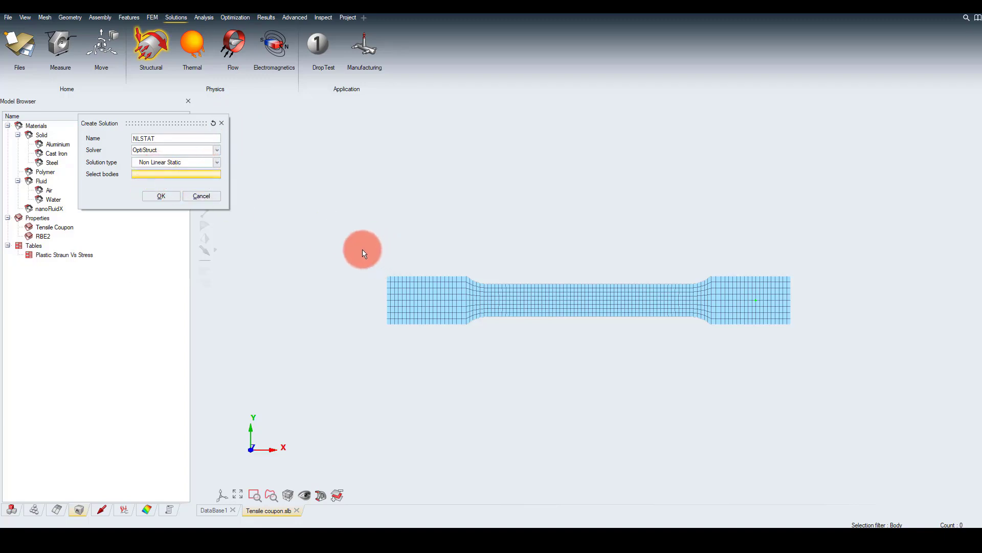
pyautogui.moveTo(352, 244); pyautogui.dragTo(816, 375)
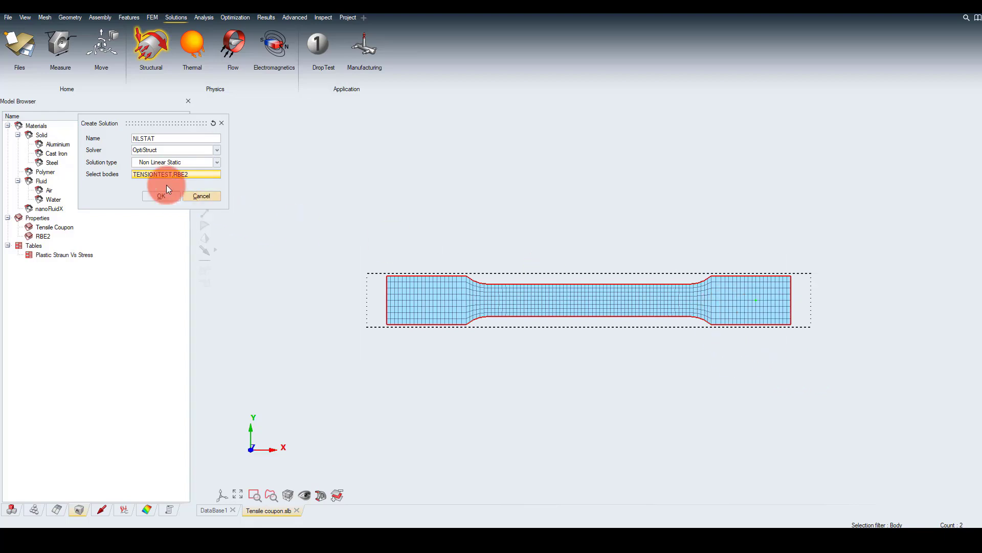
pyautogui.click(166, 200)
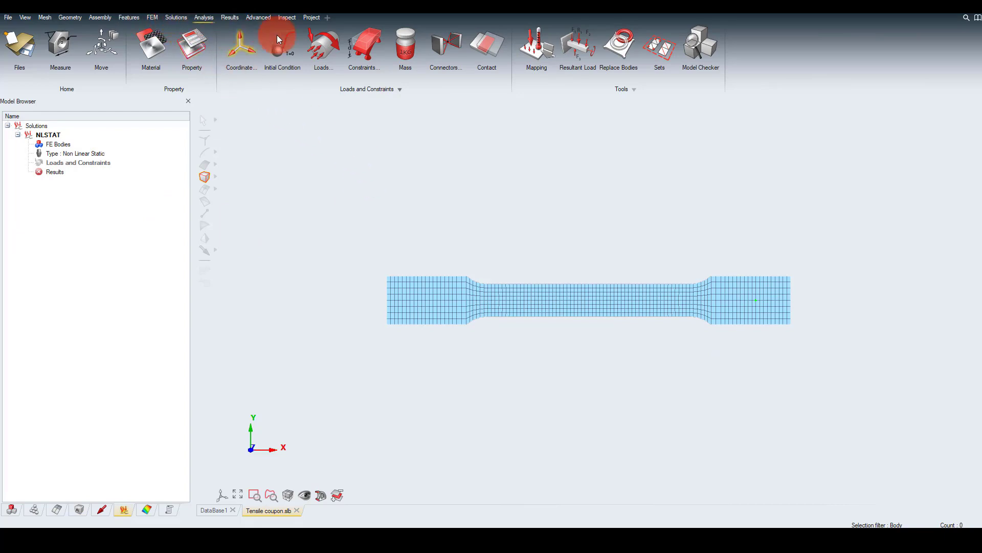
# Step: Apply a fixed constraint named SPC to the nodes of the coupon's left grip, fixing X, Y and Z displacements and leaving rotations free
pyautogui.click(360, 49)
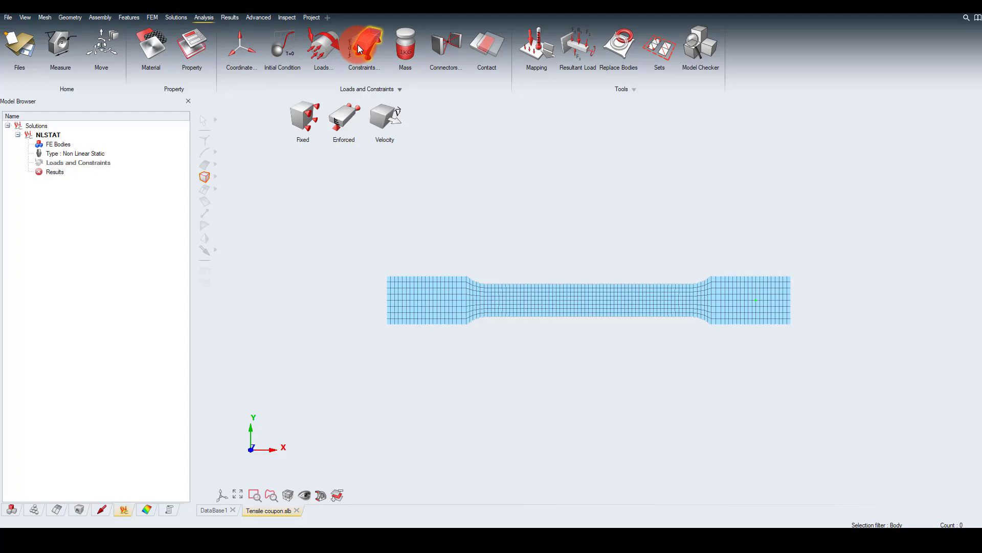
pyautogui.click(312, 119)
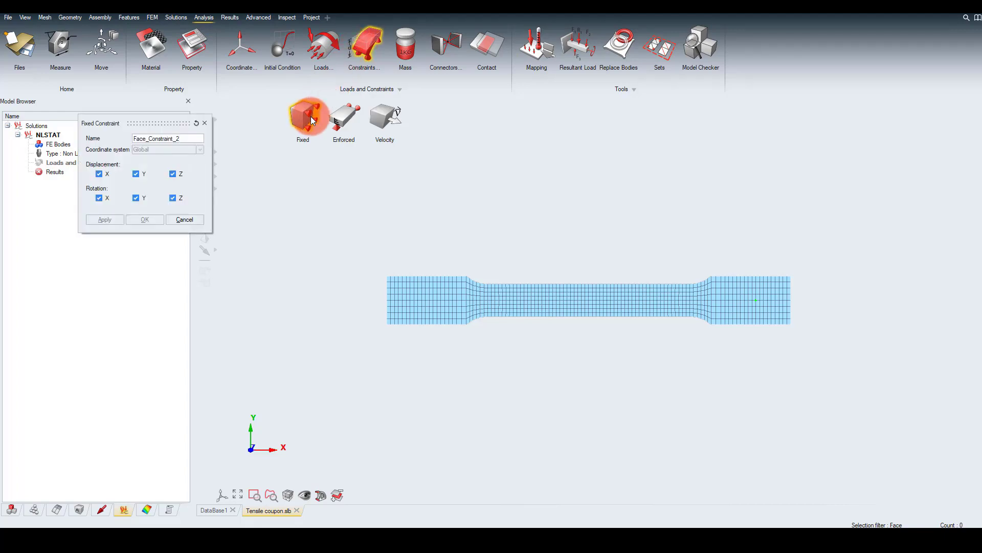
pyautogui.click(197, 124)
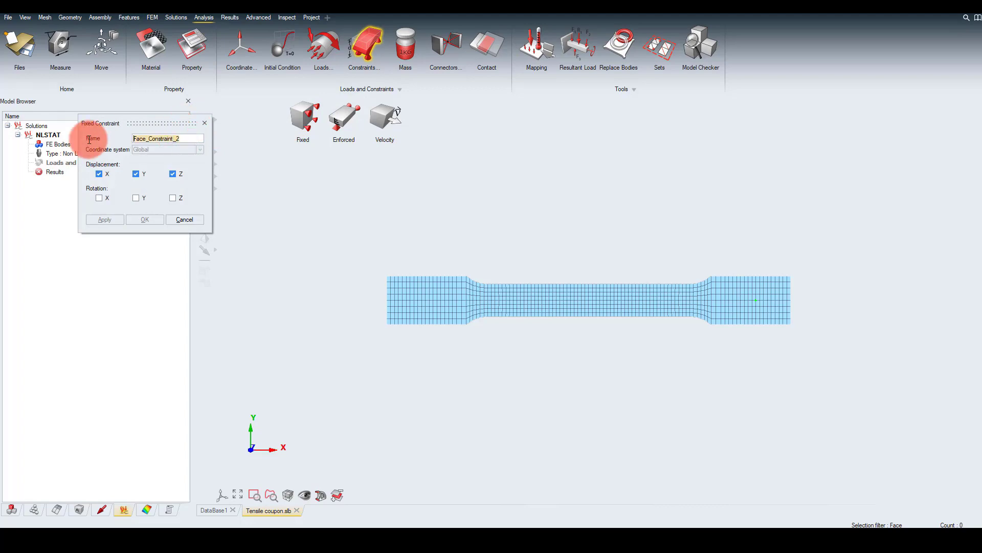
pyautogui.write('SPC')
pyautogui.moveTo(164, 125); pyautogui.dragTo(124, 212)
pyautogui.click(206, 188)
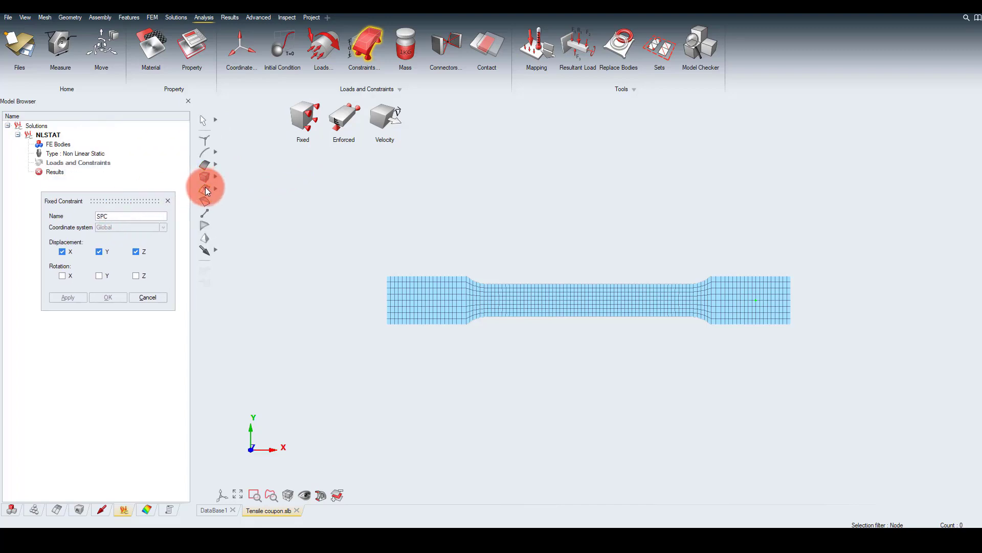
pyautogui.moveTo(359, 255); pyautogui.dragTo(460, 346)
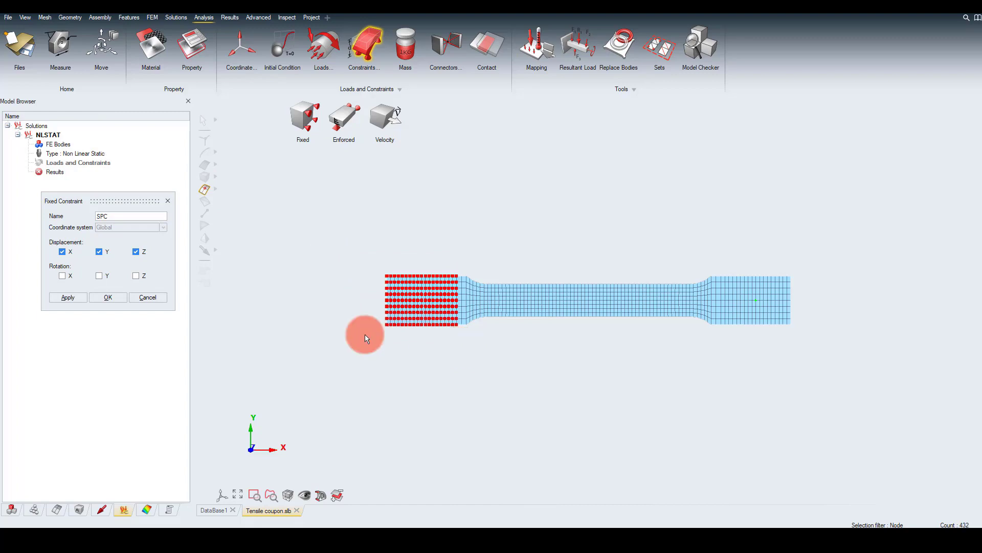
pyautogui.click(109, 299)
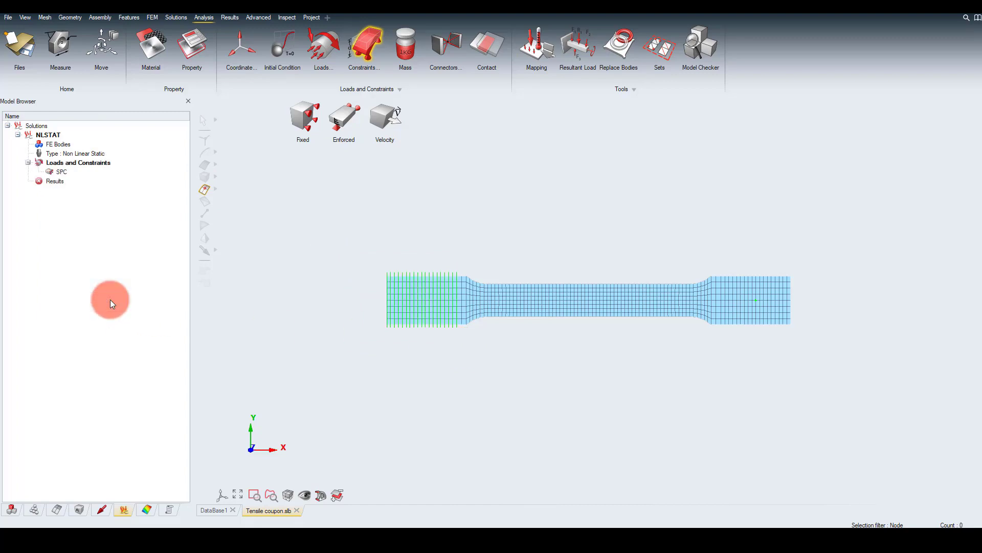
# Step: Create a fixed constraint named SPC_SPCD on the RBE node at the coupon's right grip, fixing all X, Y and Z displacements and rotations
pyautogui.click(308, 117)
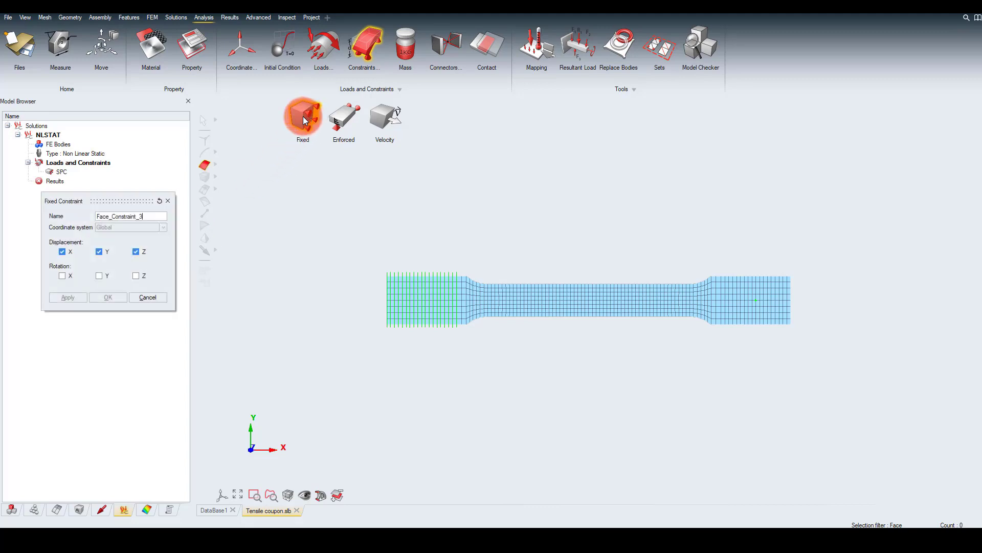
pyautogui.doubleClick(149, 218)
pyautogui.write('SPC')
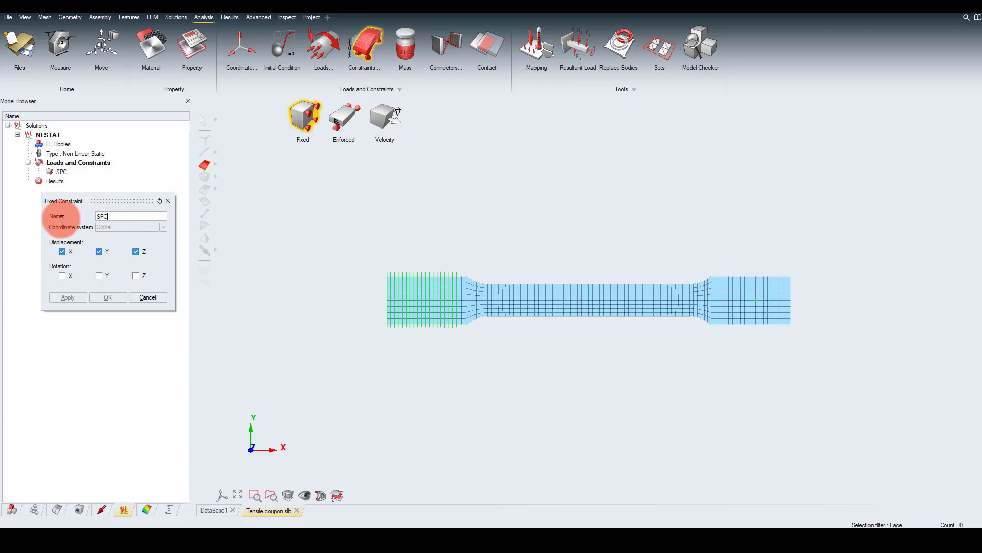
pyautogui.write('_SPCD')
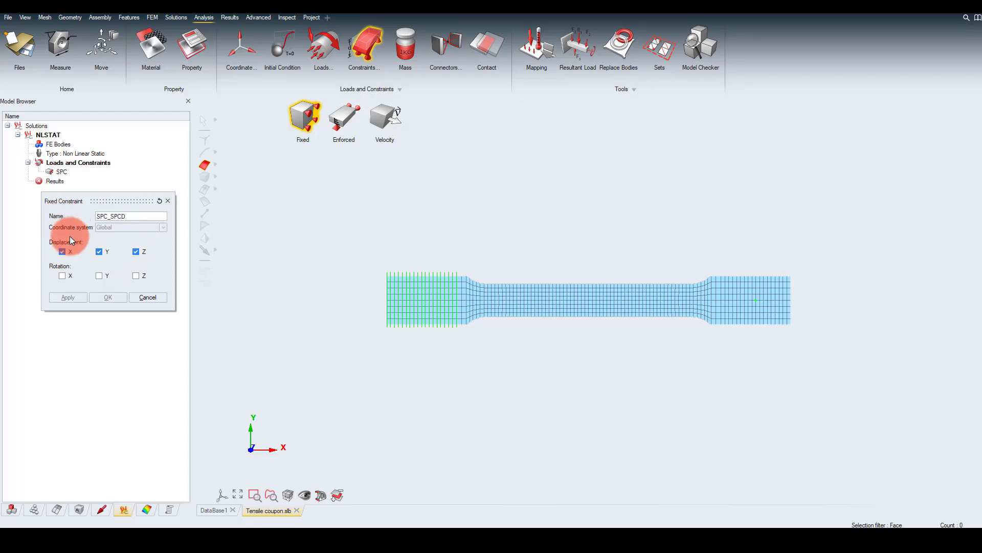
pyautogui.click(63, 276)
pyautogui.click(100, 276)
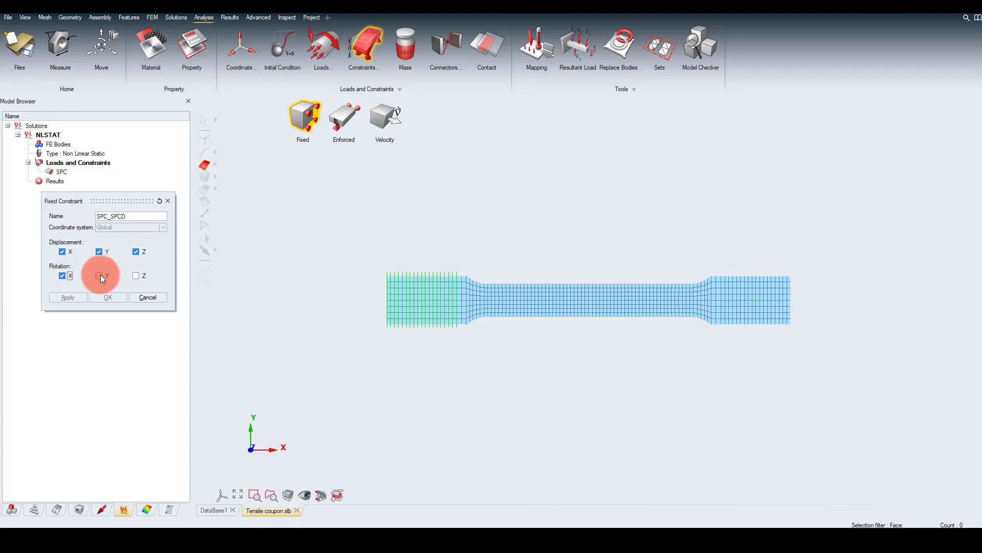
pyautogui.click(138, 276)
pyautogui.click(642, 352)
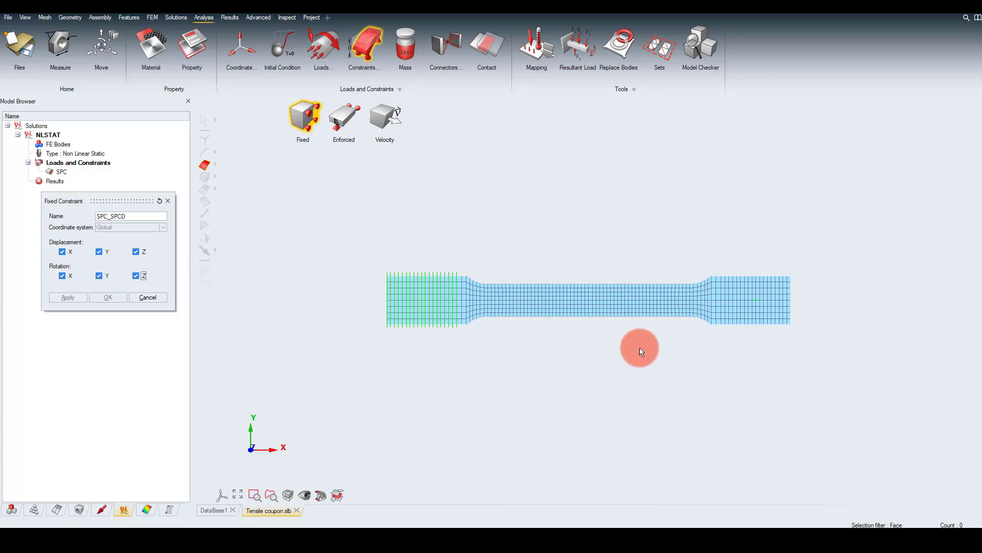
pyautogui.click(215, 187)
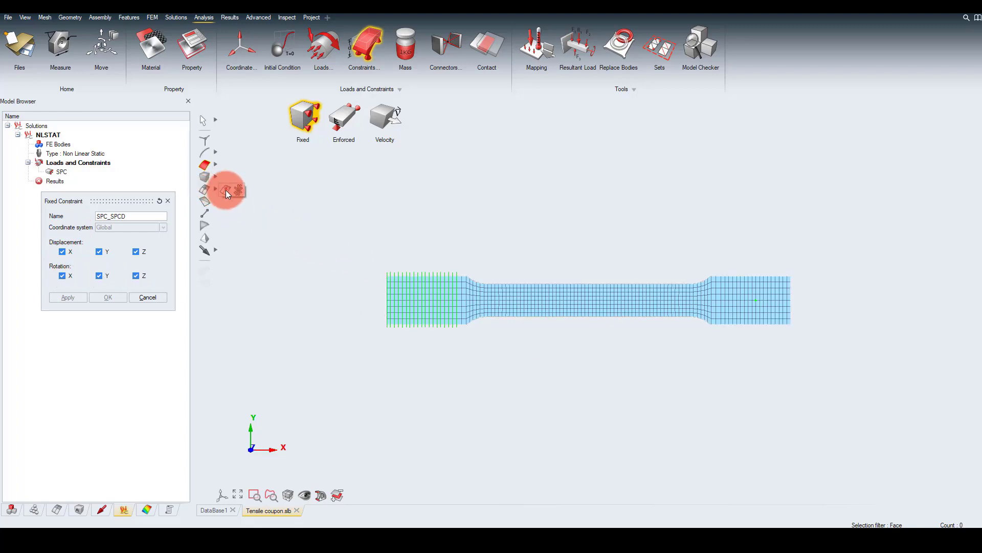
pyautogui.click(240, 193)
pyautogui.moveTo(711, 254); pyautogui.dragTo(771, 345)
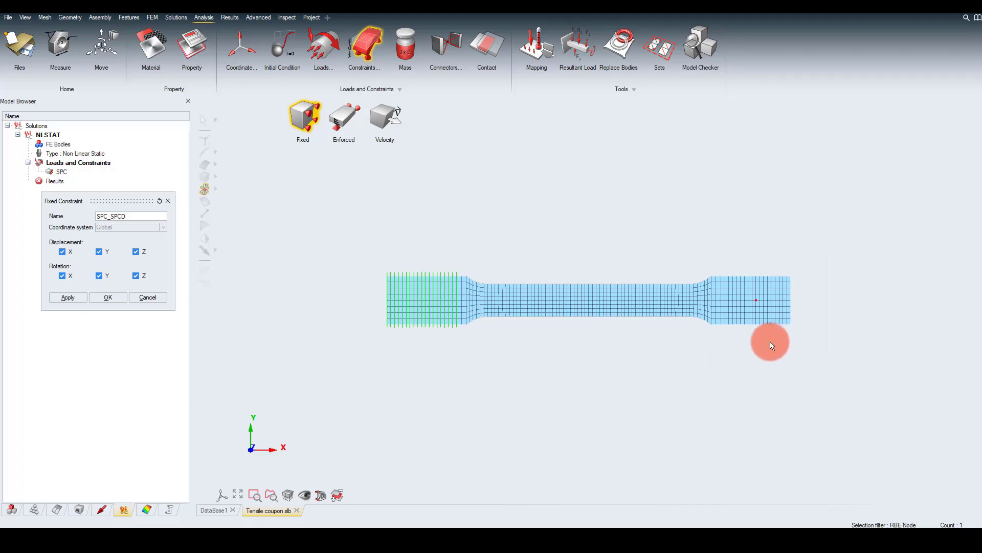
pyautogui.click(109, 296)
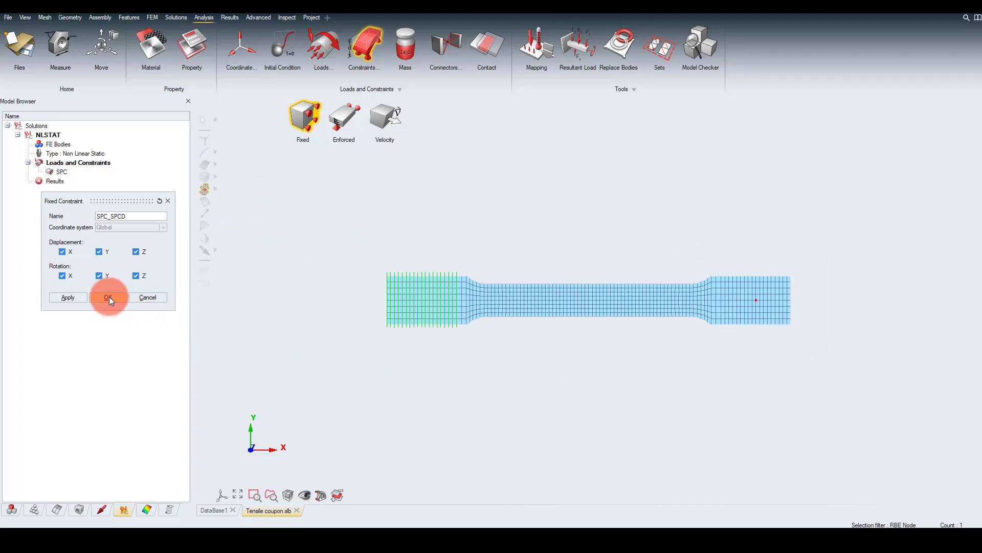
# Step: Create an enforced constraint named SPCD on the right grip's RBE node with an X displacement of 20
pyautogui.click(342, 124)
pyautogui.click(190, 191)
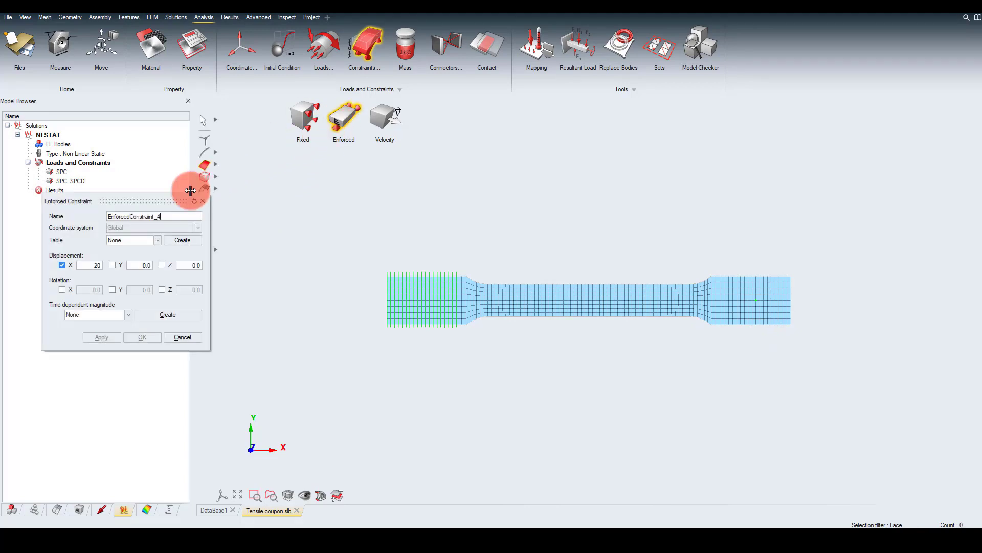
pyautogui.moveTo(142, 202); pyautogui.dragTo(65, 241)
pyautogui.write('SP')
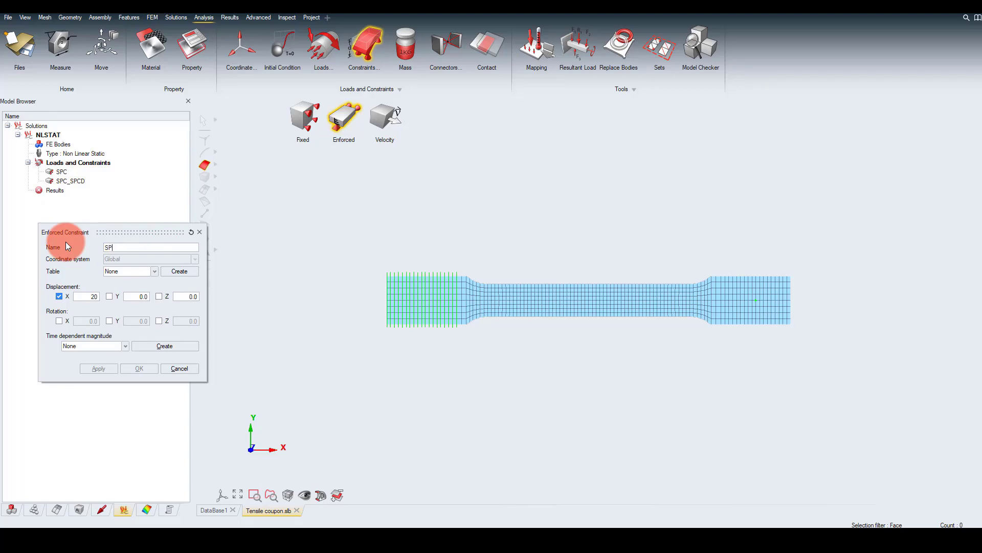
pyautogui.write('CD')
pyautogui.moveTo(99, 296); pyautogui.dragTo(64, 303)
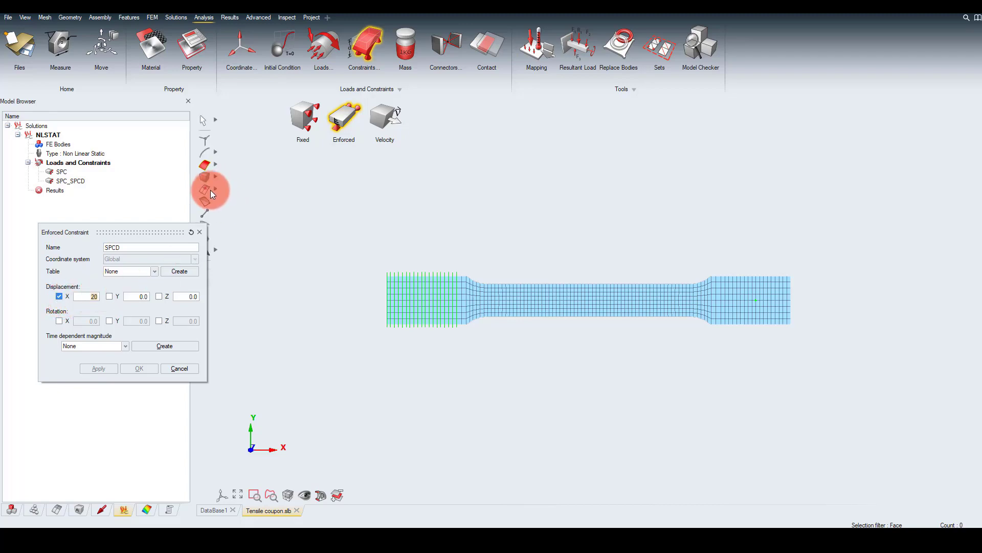
pyautogui.click(214, 190)
pyautogui.click(238, 189)
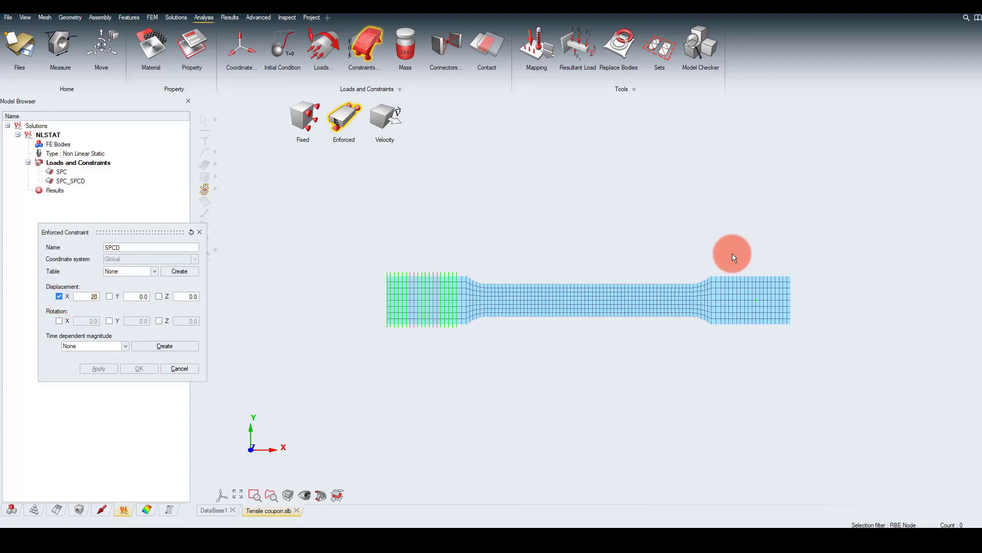
pyautogui.moveTo(732, 254); pyautogui.dragTo(791, 349)
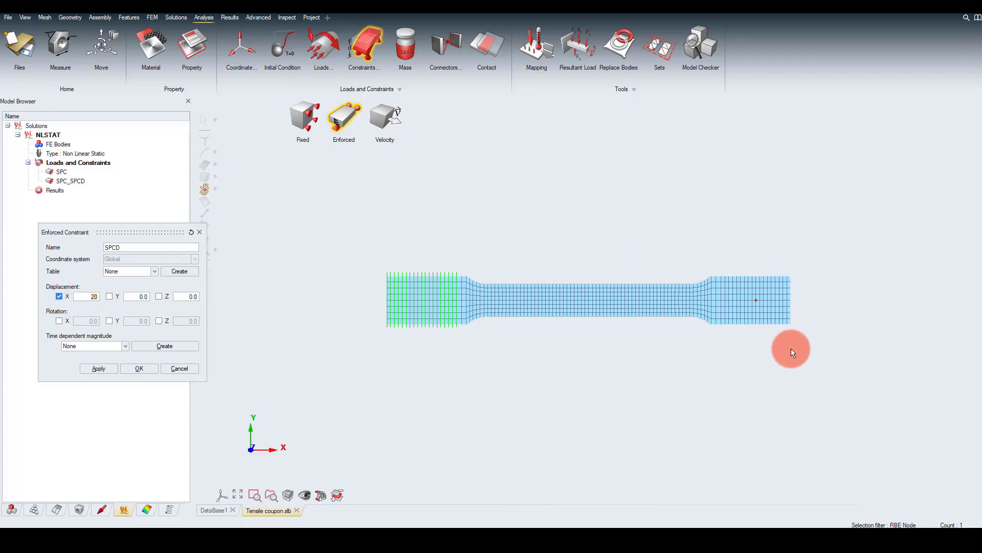
pyautogui.click(145, 366)
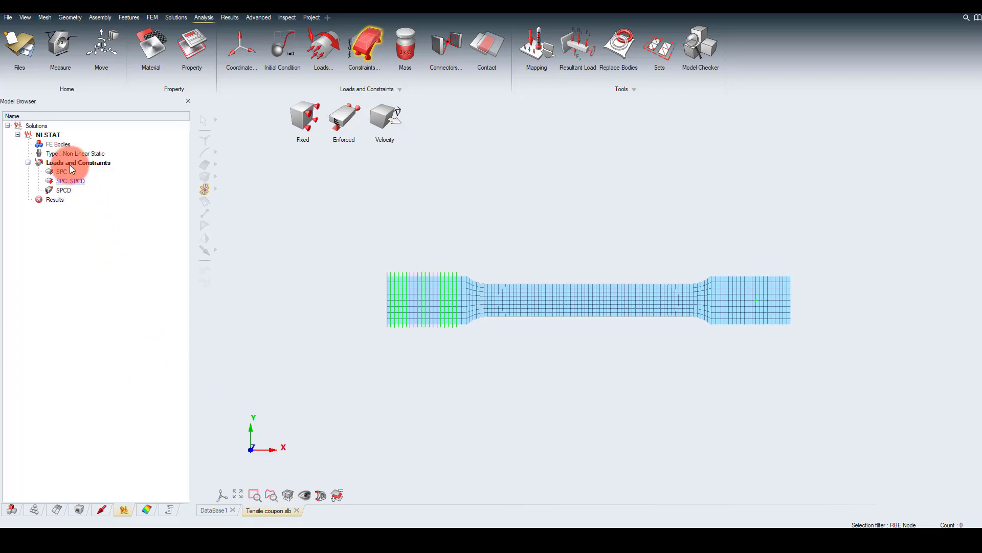
# Step: Reset NLSTAT's solution parameters, then set 10 load sub-increments (NINC) and enable the initial load increment (DT) in the nonlinear static controls
pyautogui.rightClick(50, 136)
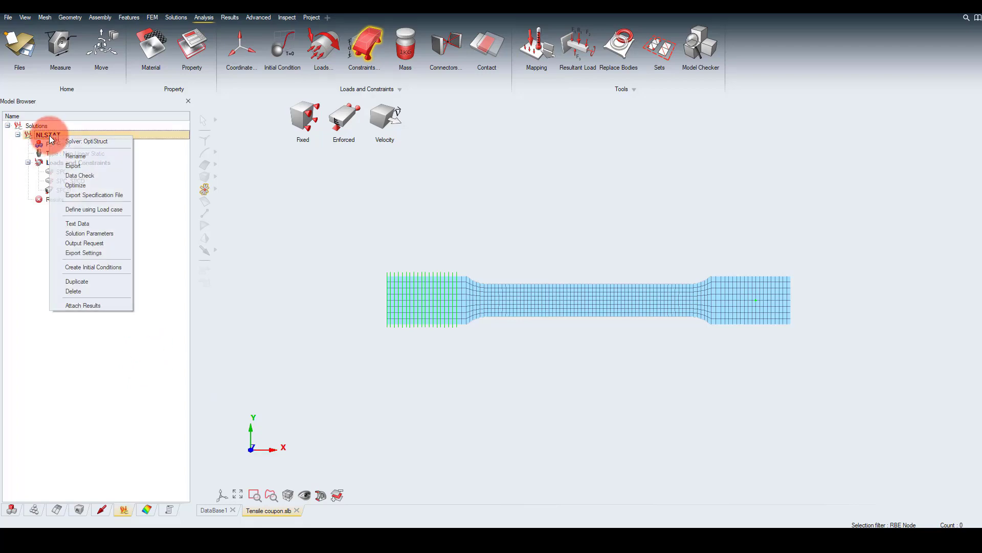
pyautogui.click(81, 240)
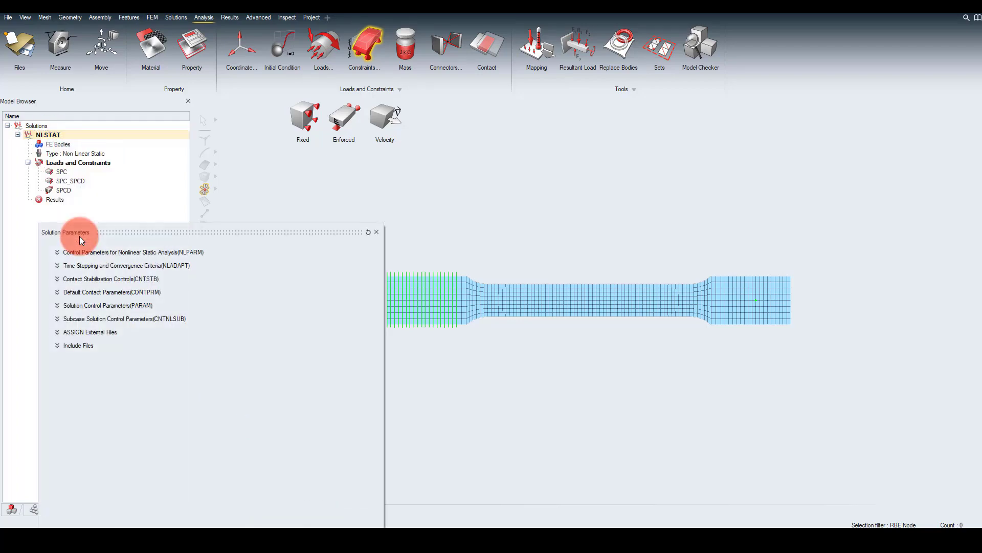
pyautogui.moveTo(77, 232); pyautogui.dragTo(342, 72)
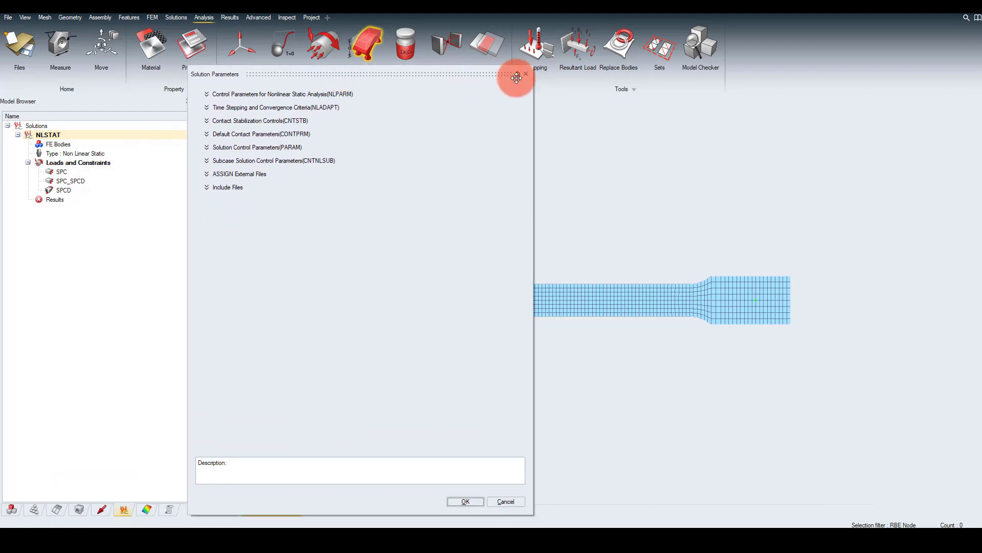
pyautogui.click(517, 74)
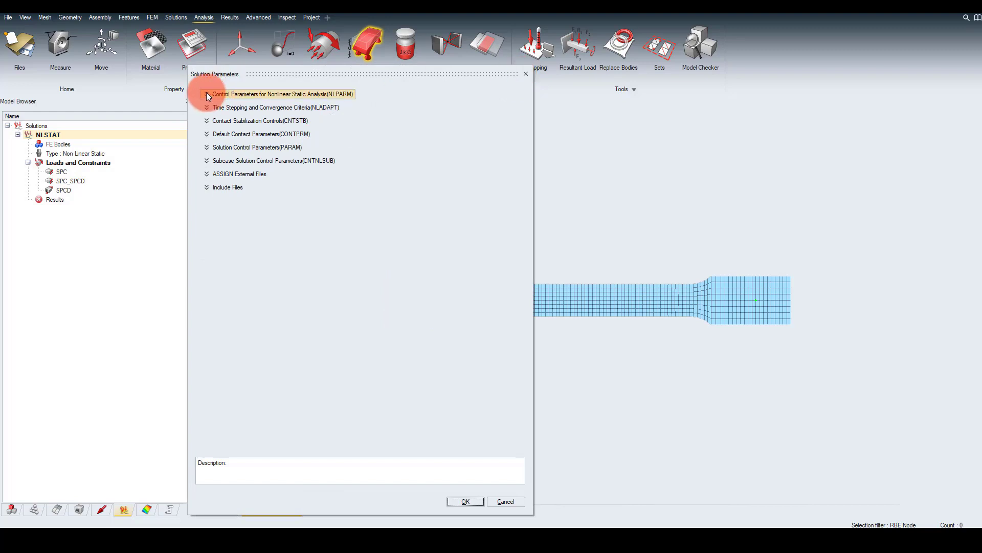
pyautogui.click(207, 95)
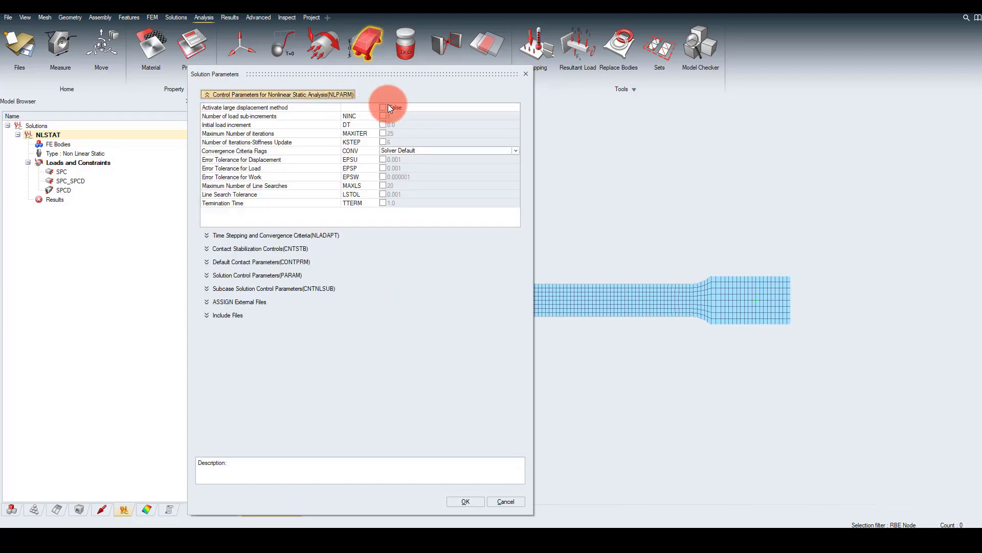
pyautogui.click(383, 115)
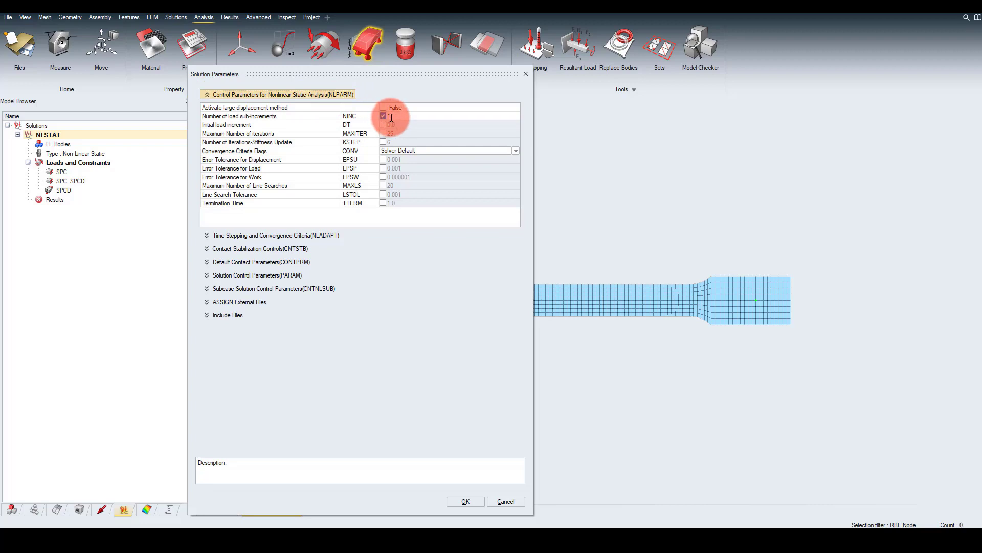
pyautogui.click(383, 125)
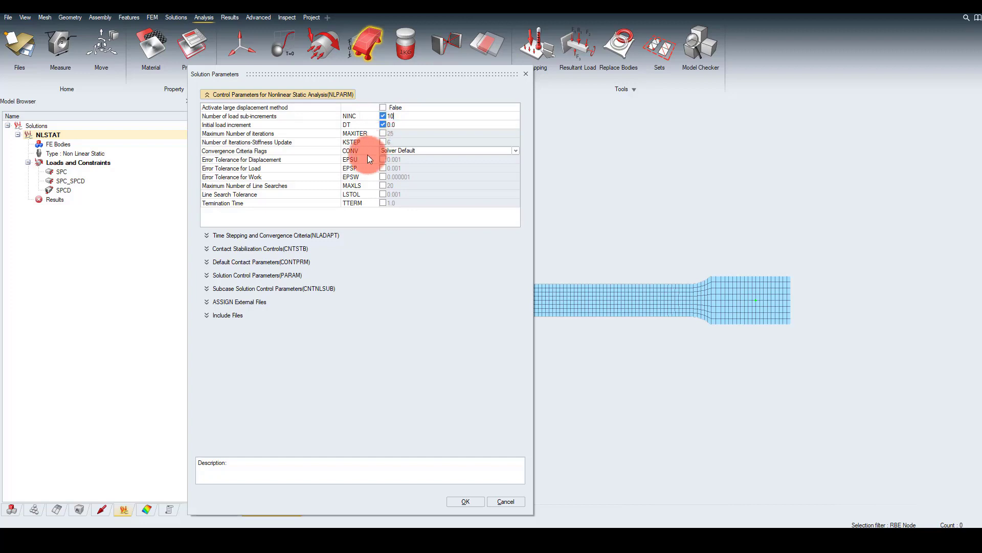
# Step: Set large displacement (LGDISP) and the hash-table assembly method (HASHASSM) to Yes in the solution control parameters and accept the settings
pyautogui.click(217, 274)
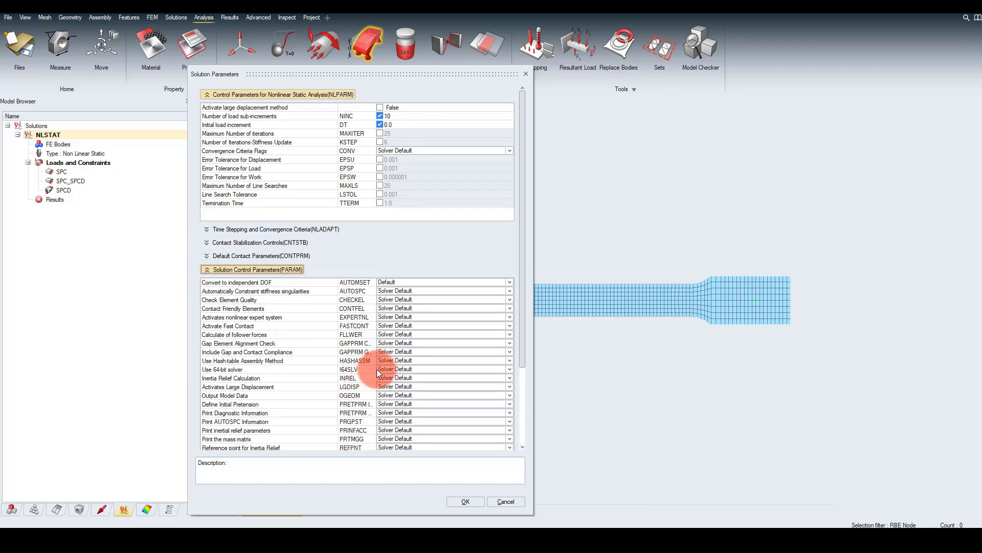
pyautogui.click(509, 386)
pyautogui.click(396, 398)
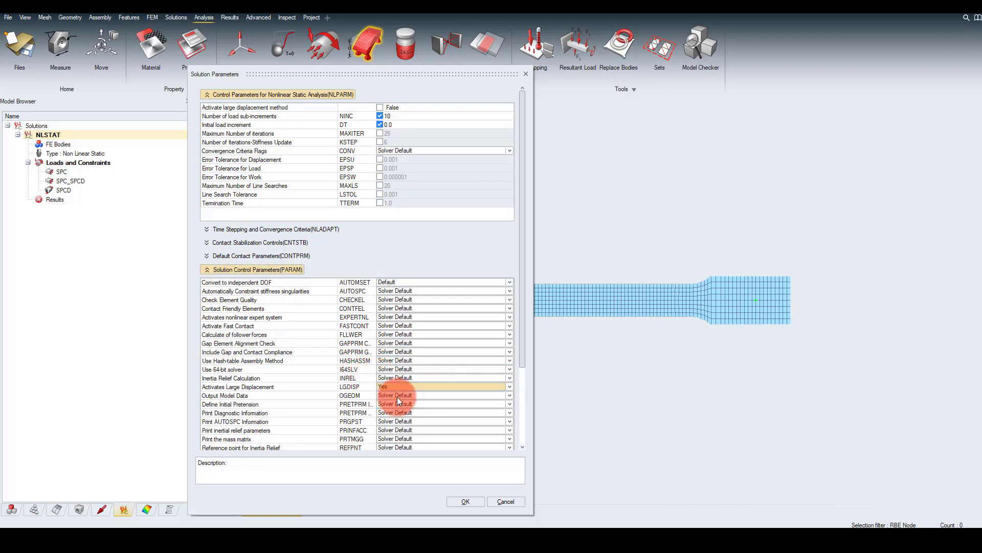
pyautogui.click(509, 360)
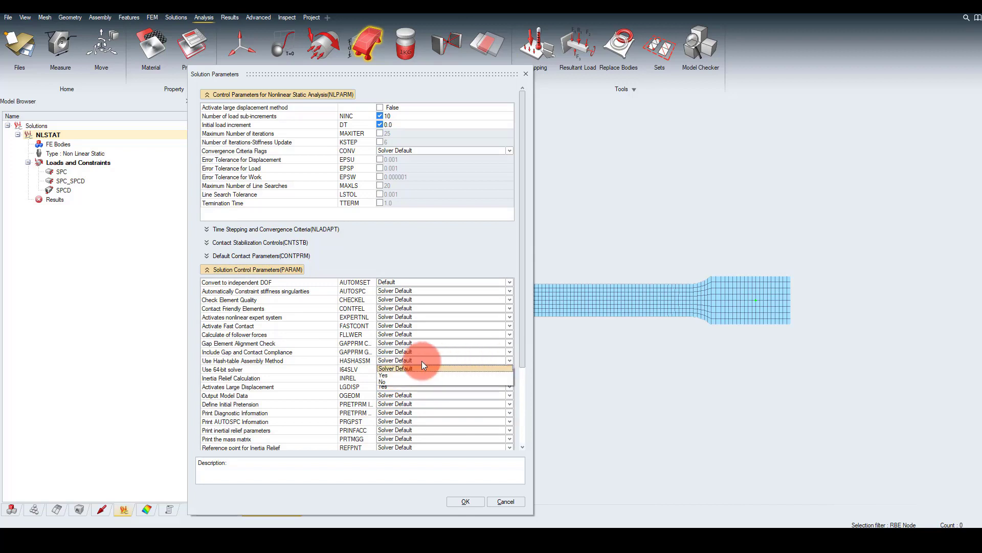
pyautogui.click(391, 373)
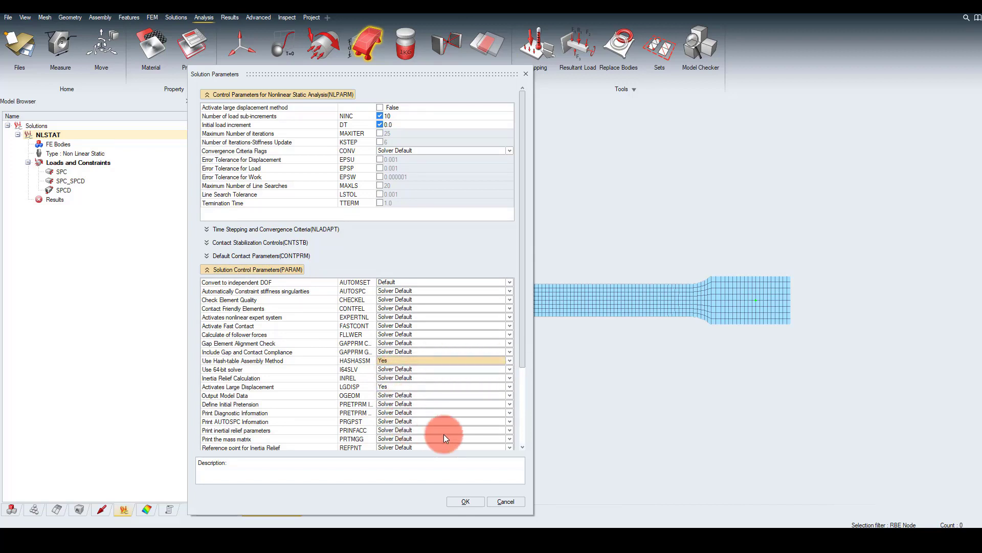
pyautogui.click(462, 501)
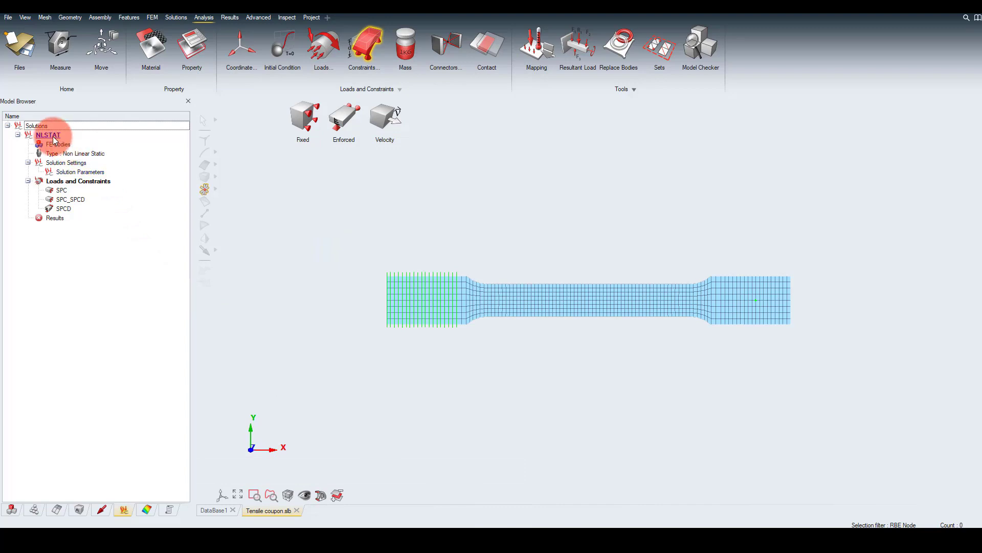
# Step: Enable incremental result output (NLOUT) with 10 intervals for NLSTAT and show the output file options
pyautogui.rightClick(54, 140)
pyautogui.click(75, 240)
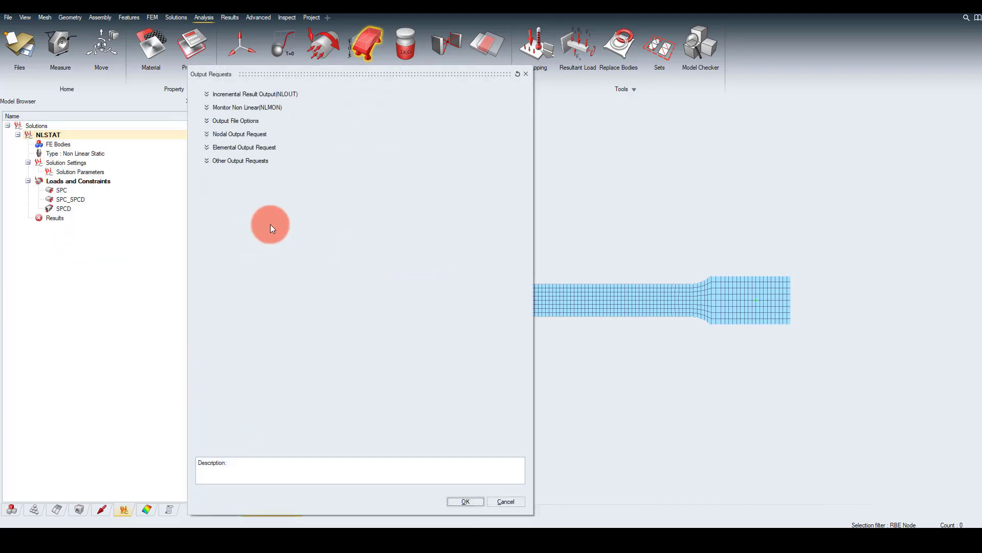
pyautogui.click(210, 95)
pyautogui.click(382, 107)
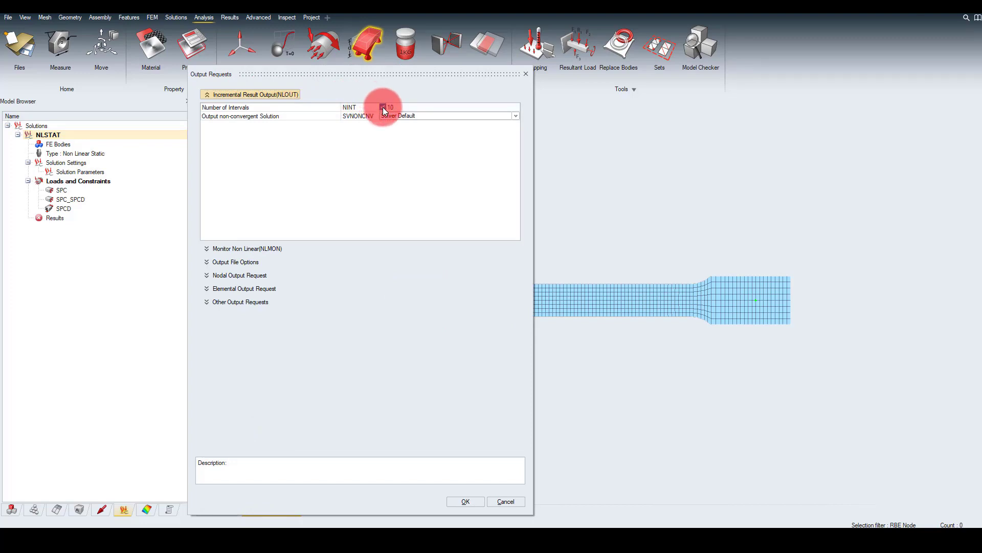
pyautogui.click(208, 263)
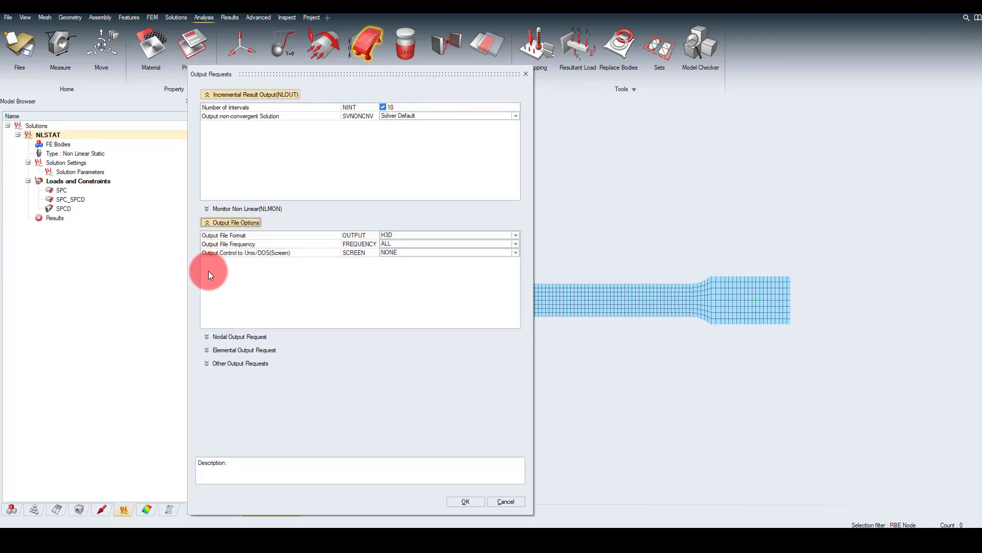
# Step: Set the constraint force output (SPCFORCE) to All, turn on element force output and accept the output requests
pyautogui.click(205, 336)
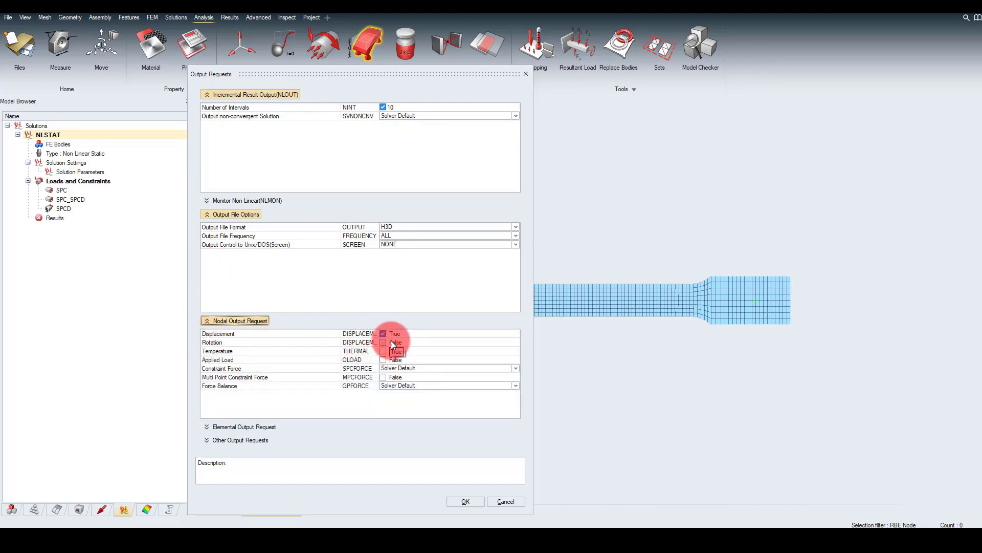
pyautogui.click(403, 367)
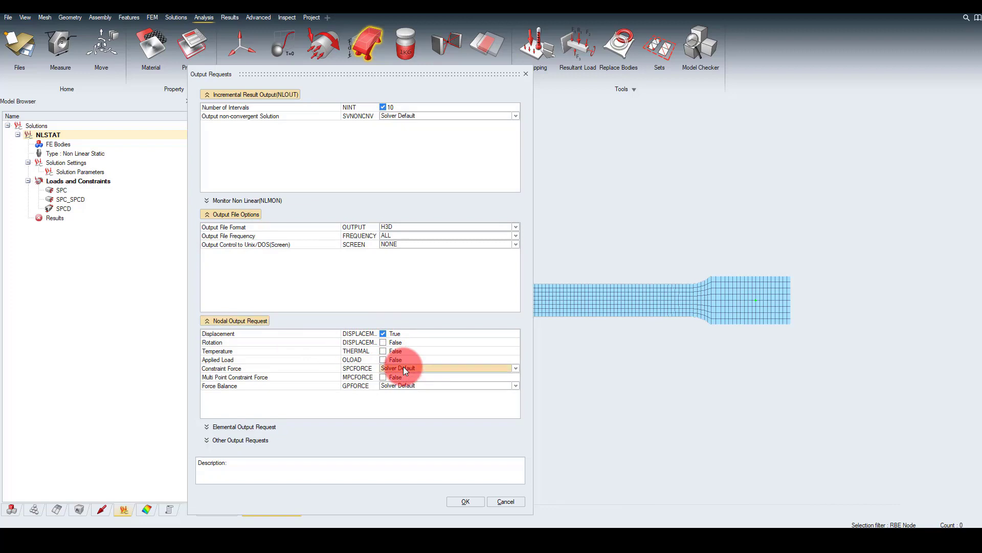
pyautogui.click(393, 379)
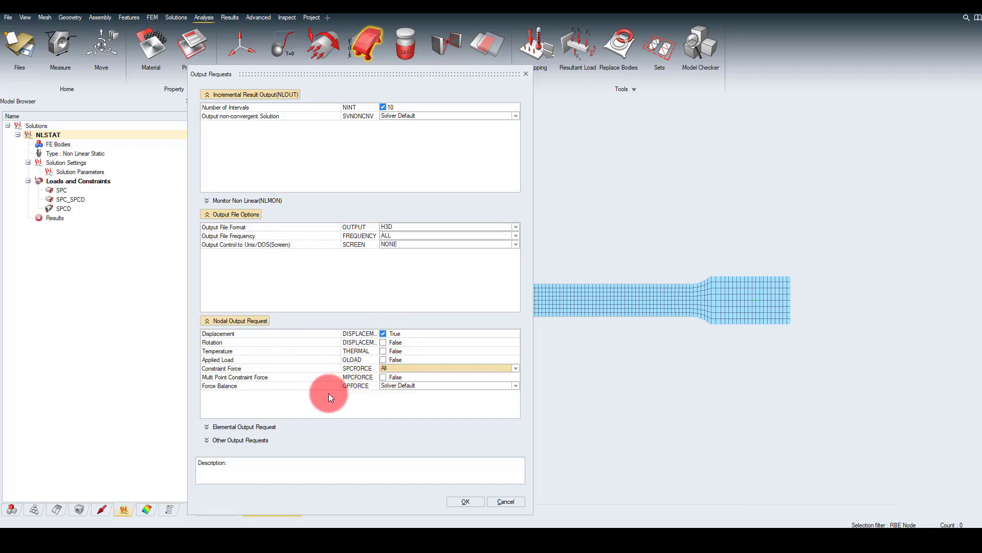
pyautogui.click(206, 425)
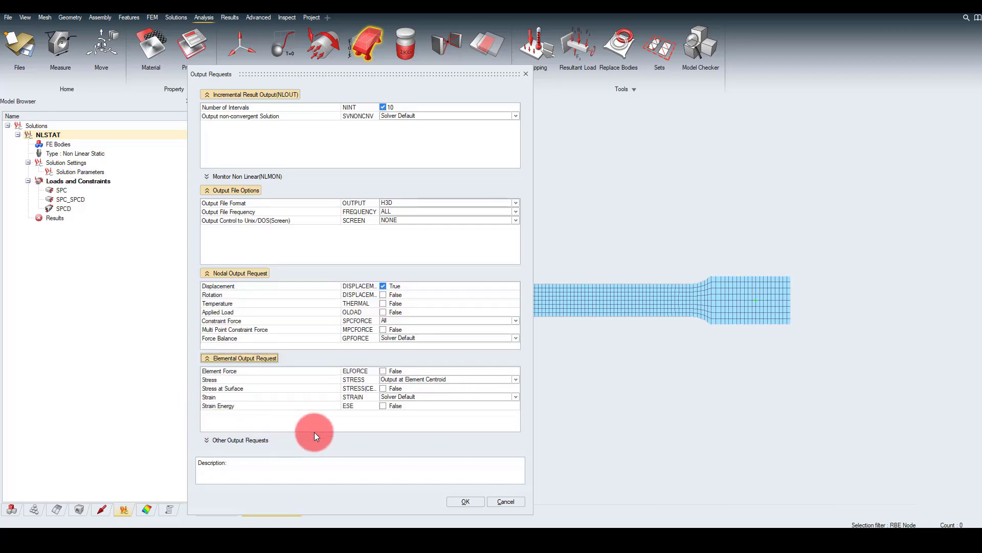
pyautogui.click(385, 374)
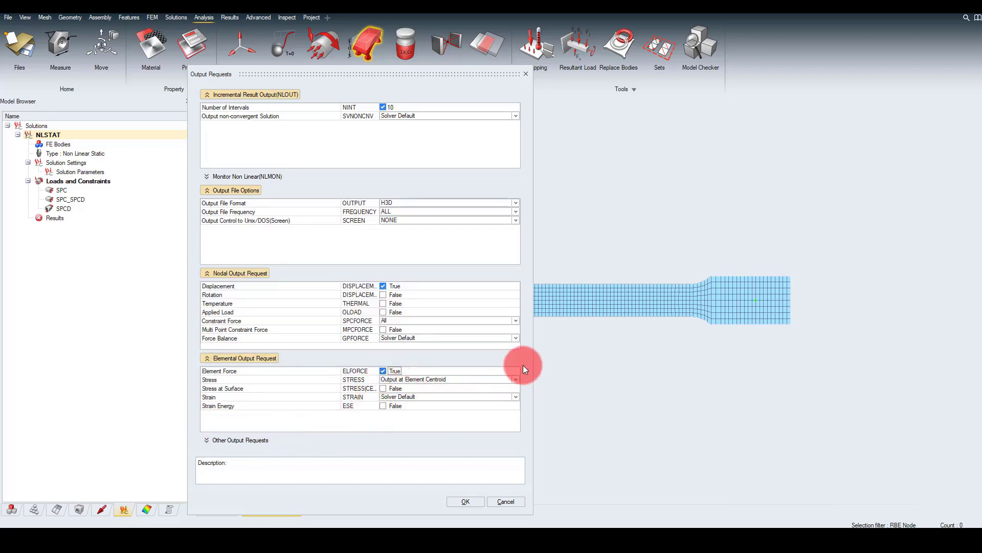
pyautogui.click(461, 502)
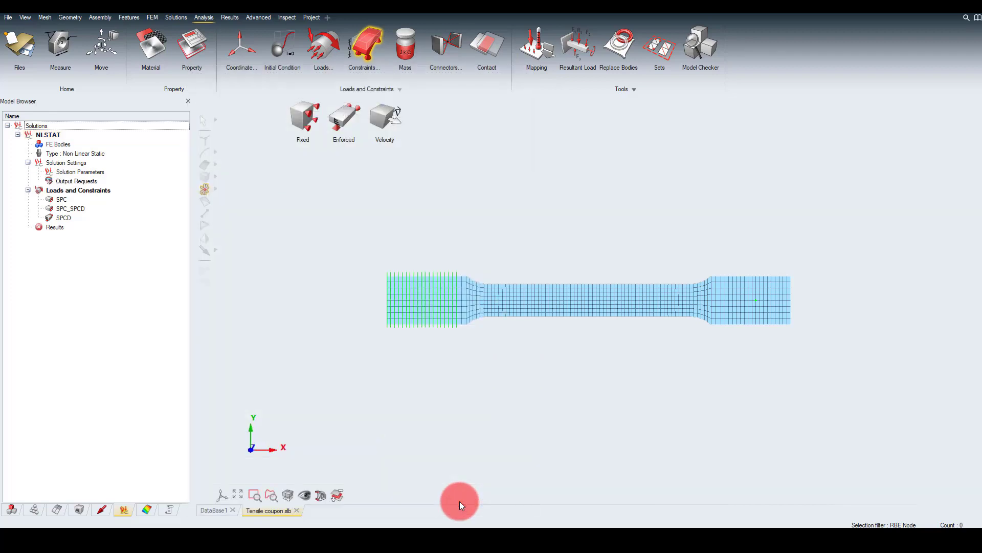
# Step: Display the NLSTAT stress results, move the colour legend below the result header, and animate the contour
pyautogui.click(51, 226)
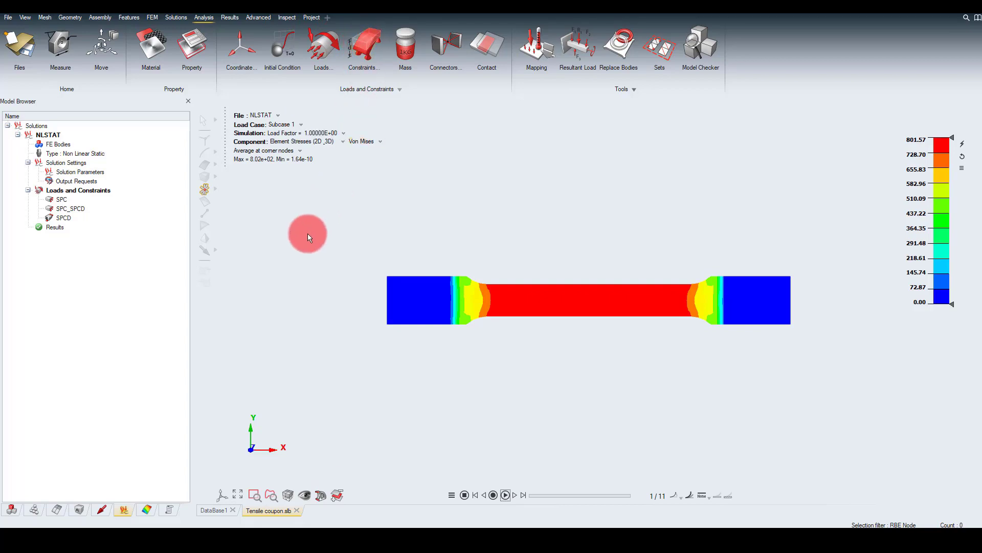
pyautogui.moveTo(944, 147); pyautogui.dragTo(263, 185)
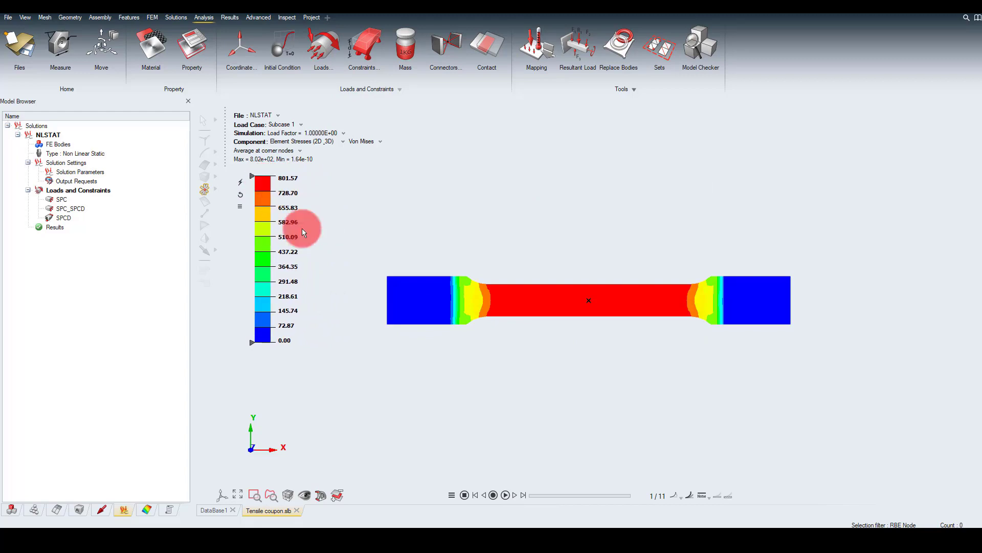
pyautogui.click(504, 495)
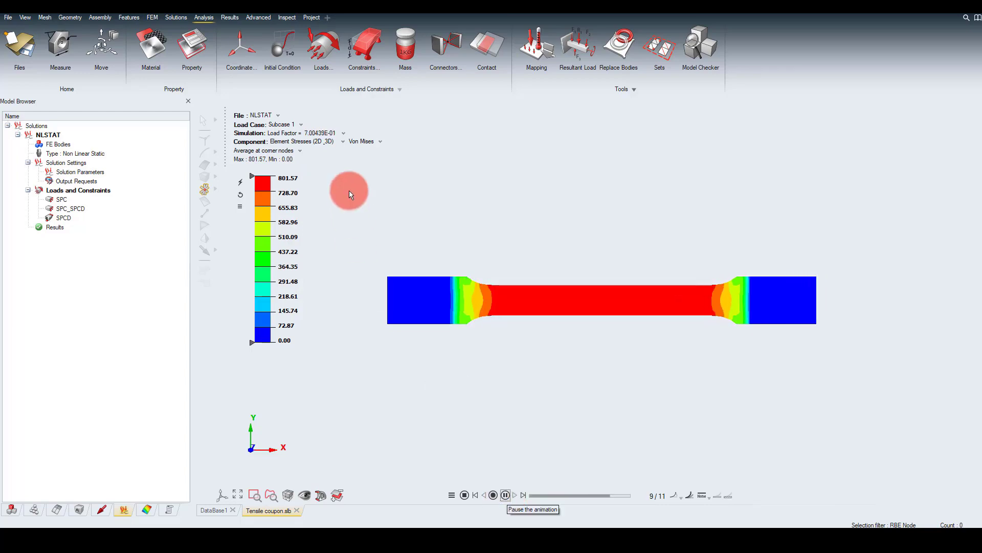
# Step: View the displacement contour of the coupon, switch the result component to SPCF Forces, and pause the animation
pyautogui.click(333, 141)
pyautogui.click(309, 152)
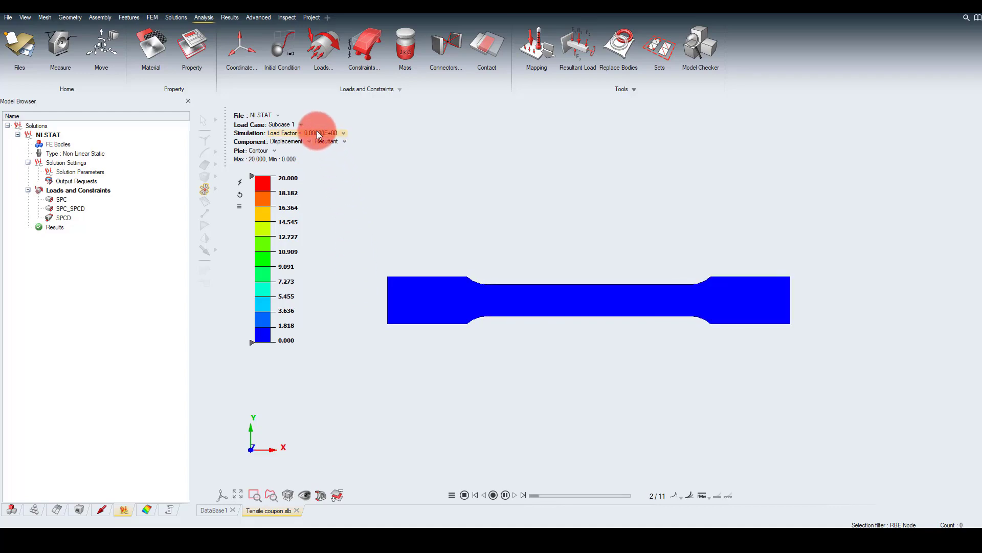
pyautogui.click(302, 142)
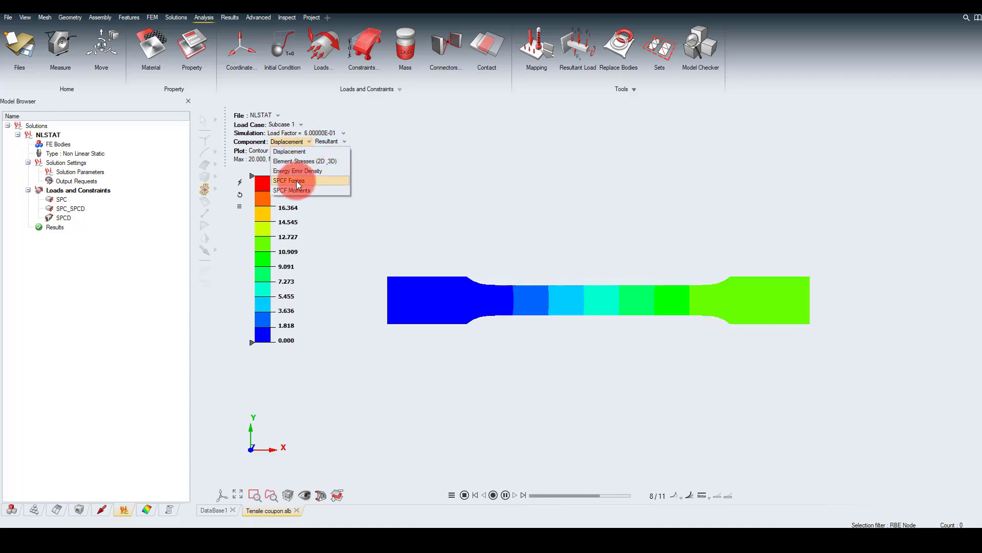
pyautogui.click(289, 181)
pyautogui.click(505, 495)
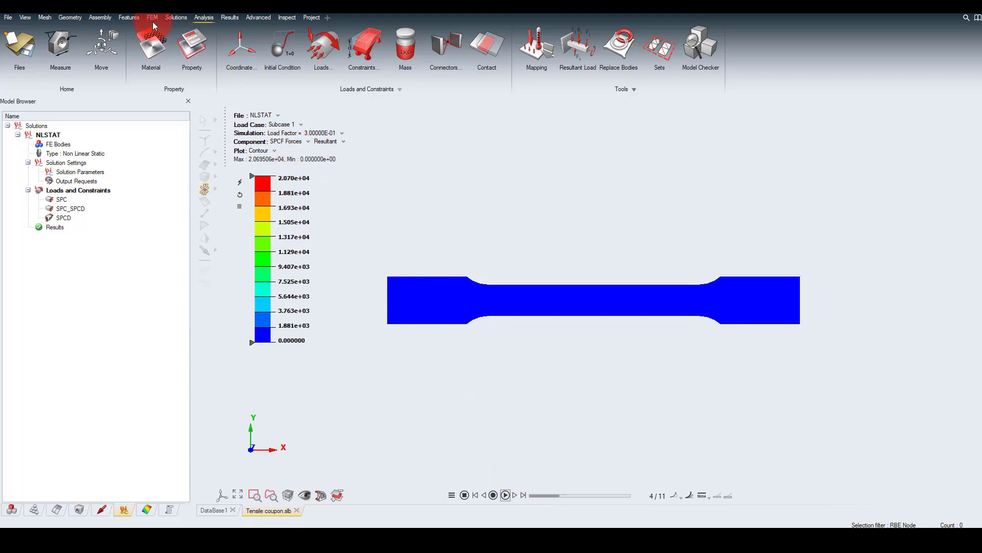
# Step: Start an XY plot of the results with the X-axis data type set to Loadcase/Frequency
pyautogui.click(236, 19)
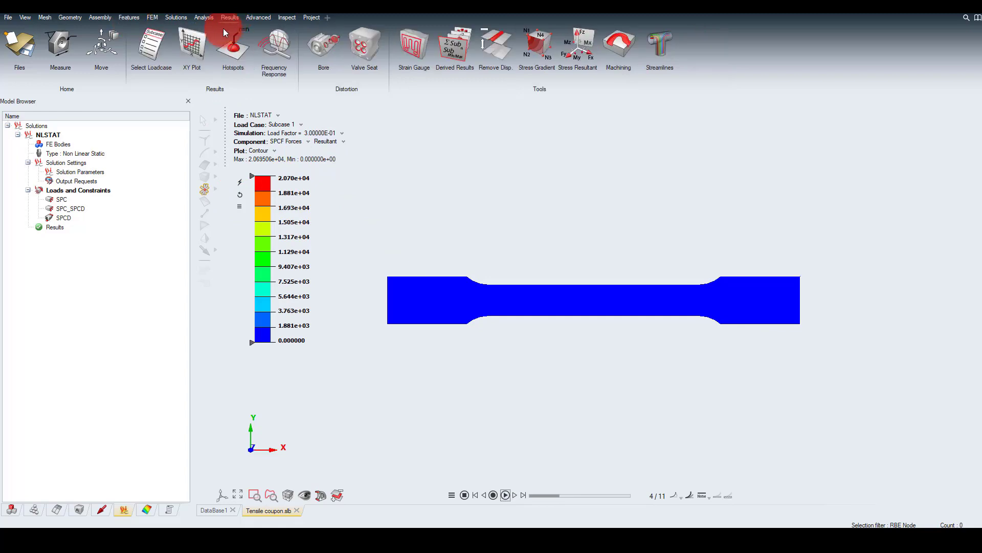
pyautogui.click(196, 46)
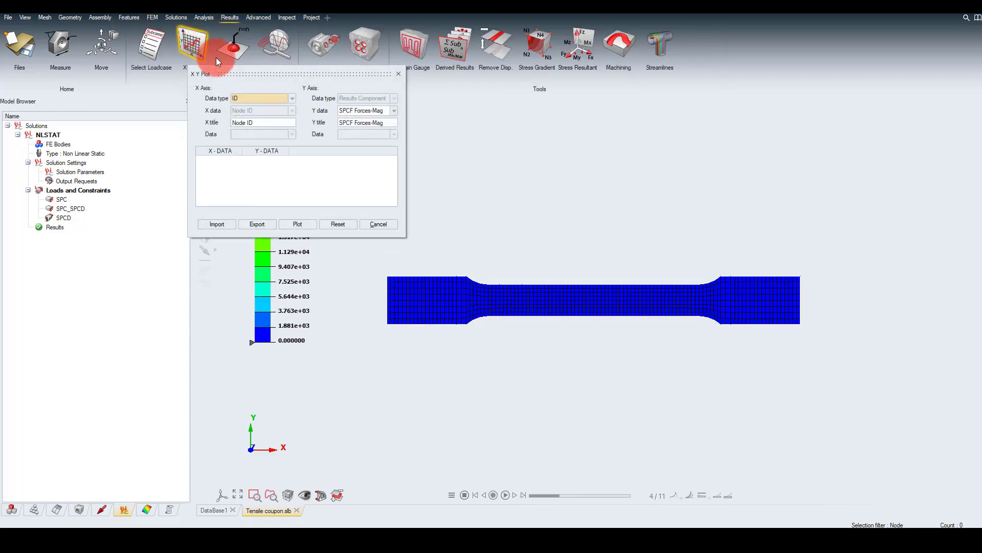
pyautogui.click(291, 98)
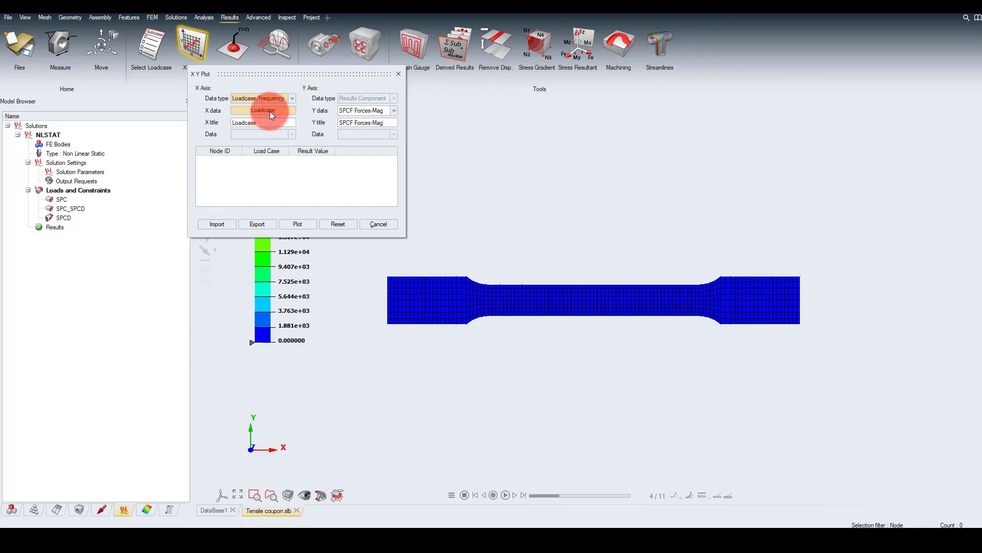
# Step: Include all load cases of Subcase 1 as the plot's X data and move the XY Plot dialog clear of the result legend
pyautogui.click(270, 112)
pyautogui.click(248, 142)
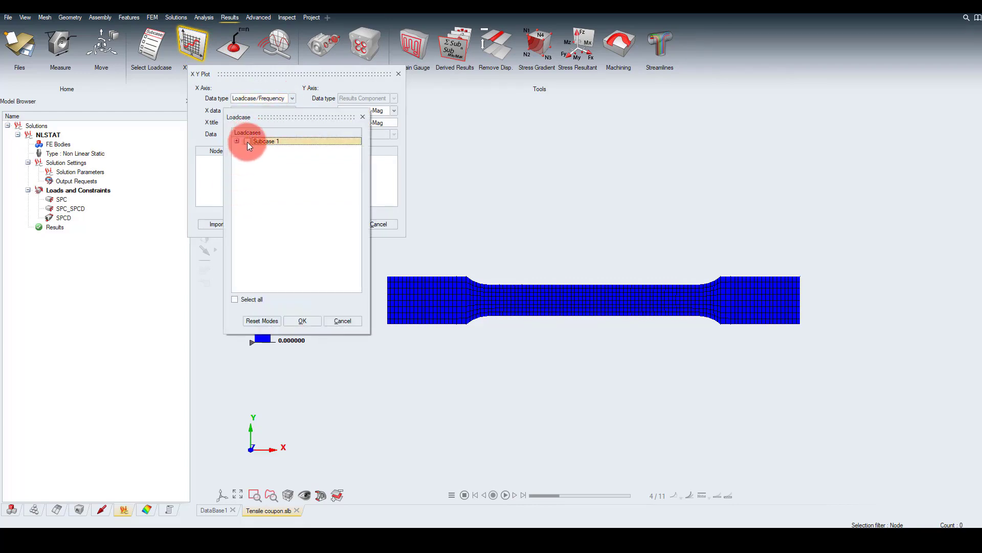
pyautogui.click(235, 299)
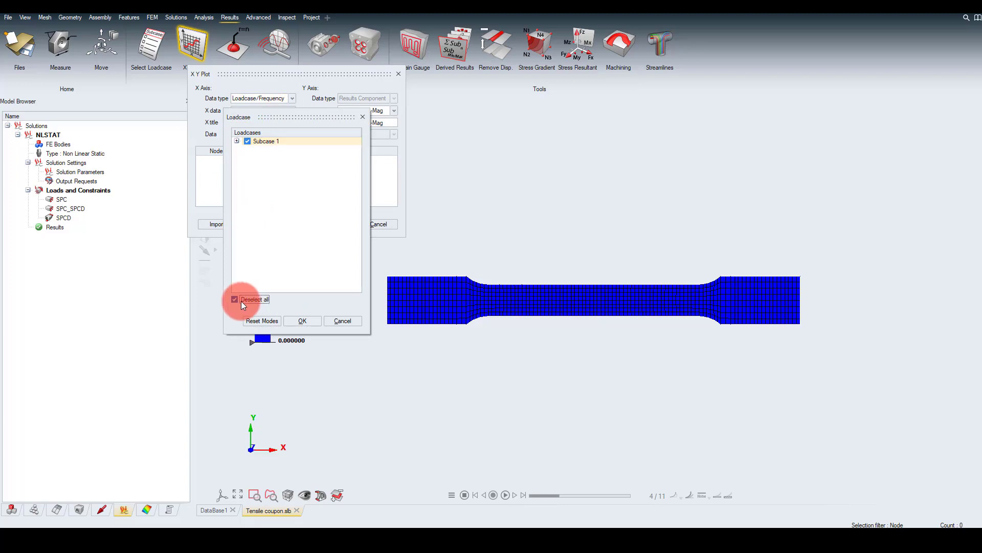
pyautogui.click(297, 320)
pyautogui.click(284, 150)
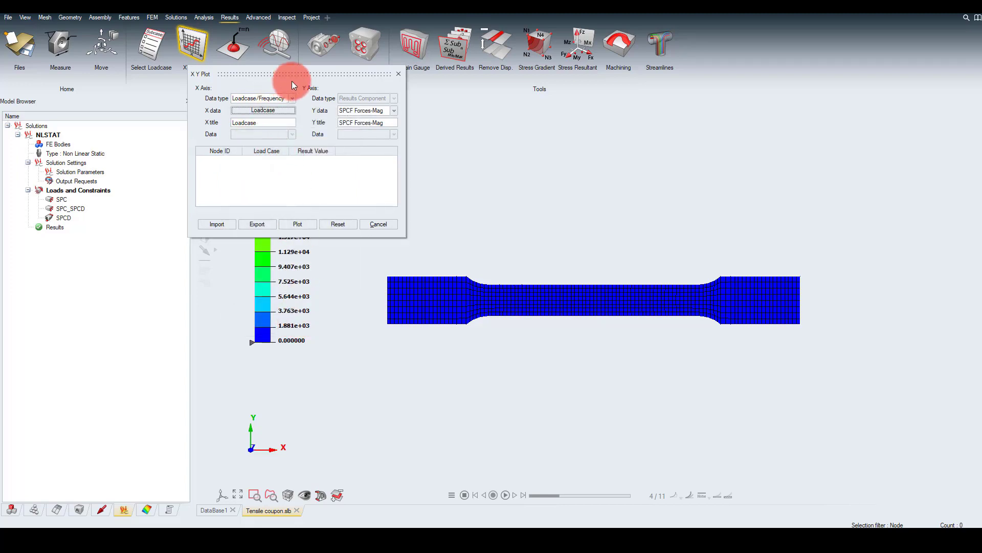
pyautogui.moveTo(293, 82); pyautogui.dragTo(863, 73)
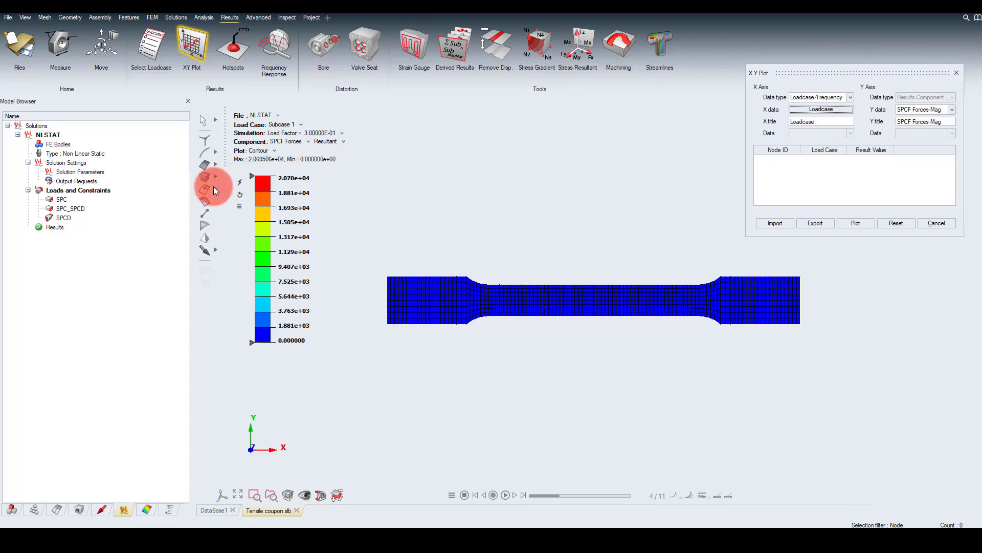